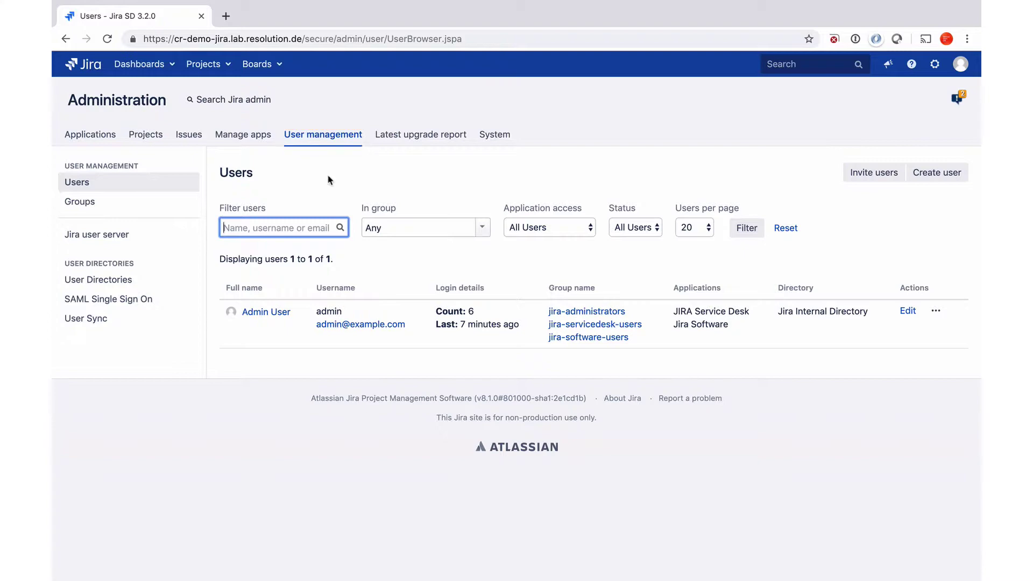
Open the SAML Single Sign On plugin from the User Directories section of the sidebar
{"action": "left_click", "coordinate": [120, 302]}
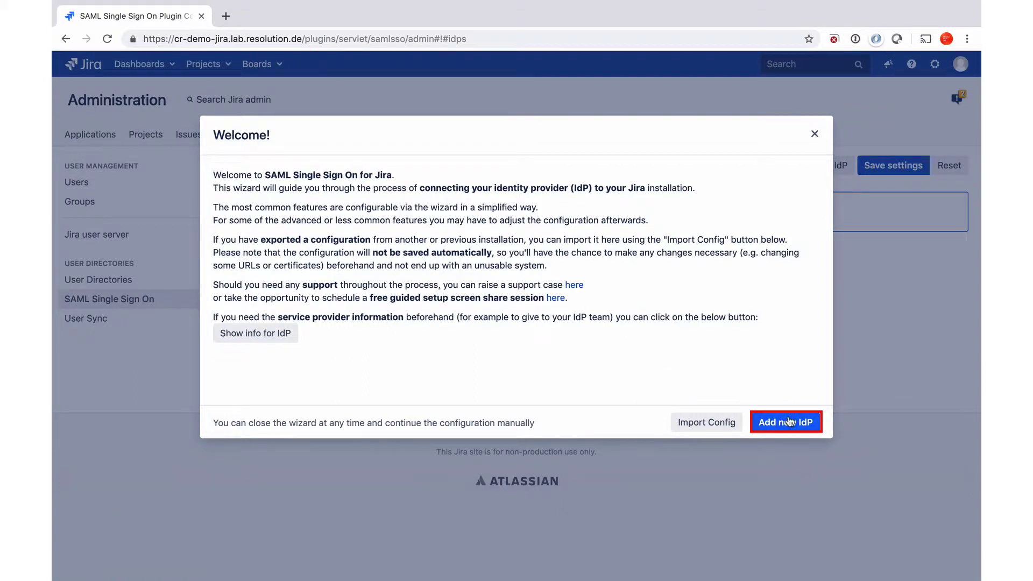
Add a new identity provider of type Okta with the description 'internal employees'
{"action": "left_click", "coordinate": [789, 422]}
{"action": "left_click", "coordinate": [789, 422]}
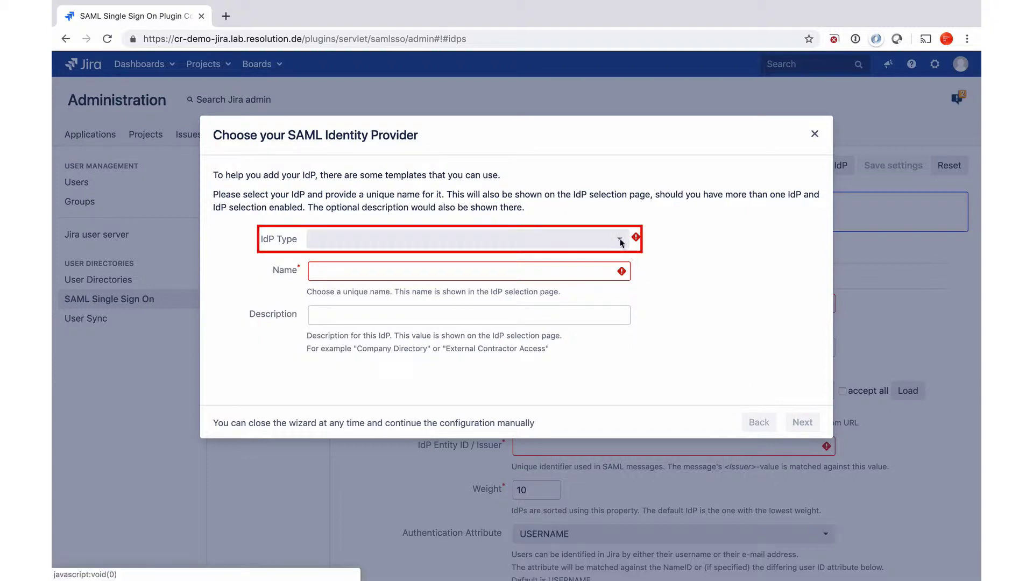
{"action": "left_click", "coordinate": [620, 240]}
{"action": "scroll", "coordinate": [555, 353], "scroll_direction": "down", "scroll_amount": 3}
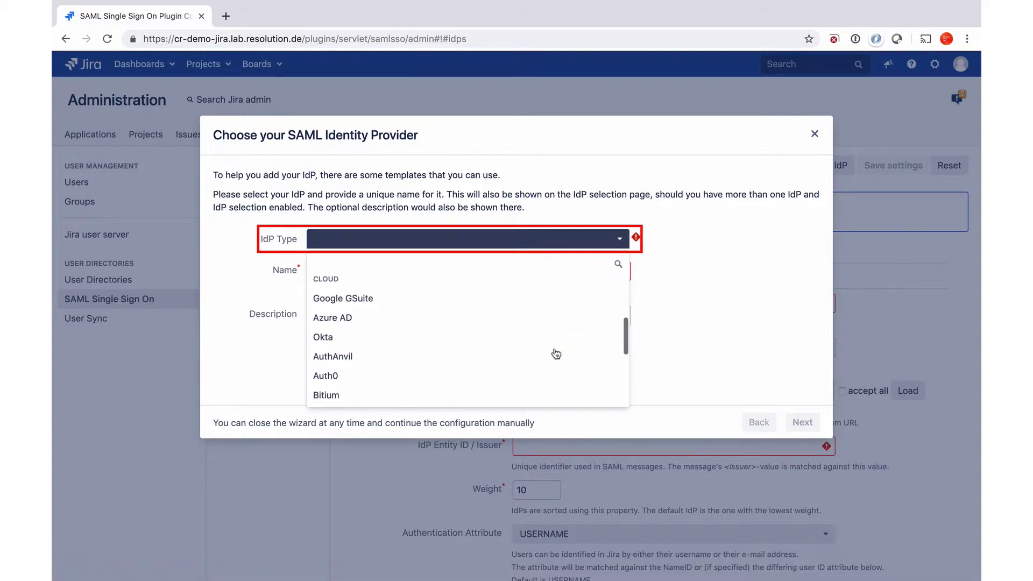
{"action": "left_click", "coordinate": [518, 338]}
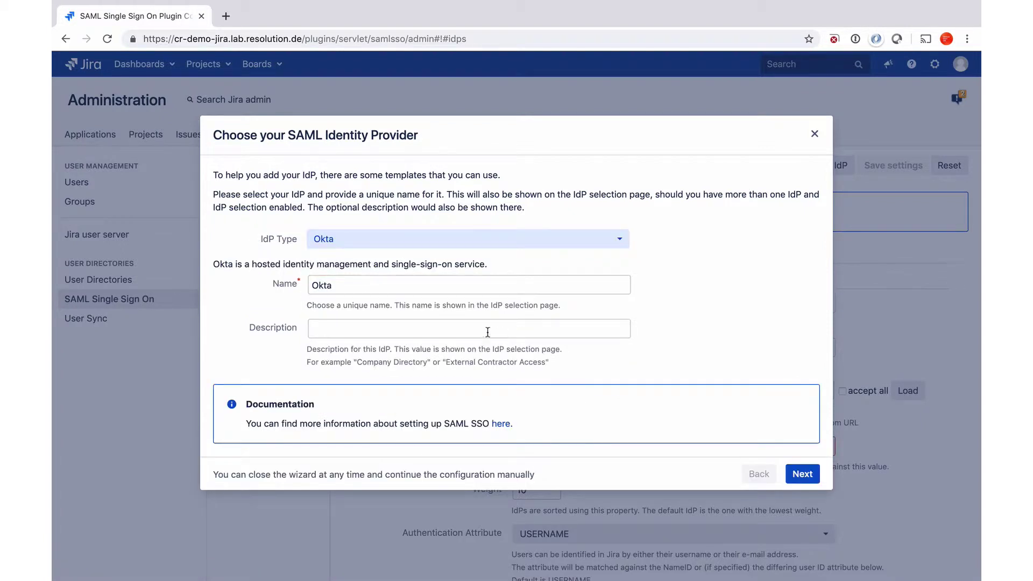
{"action": "left_click", "coordinate": [409, 324]}
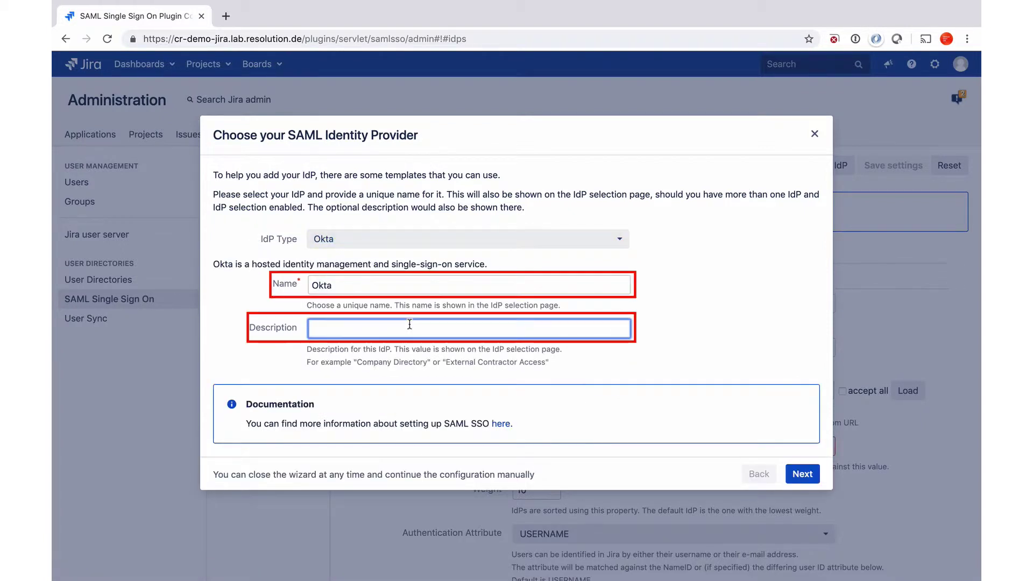
{"action": "type", "text": "internal employees"}
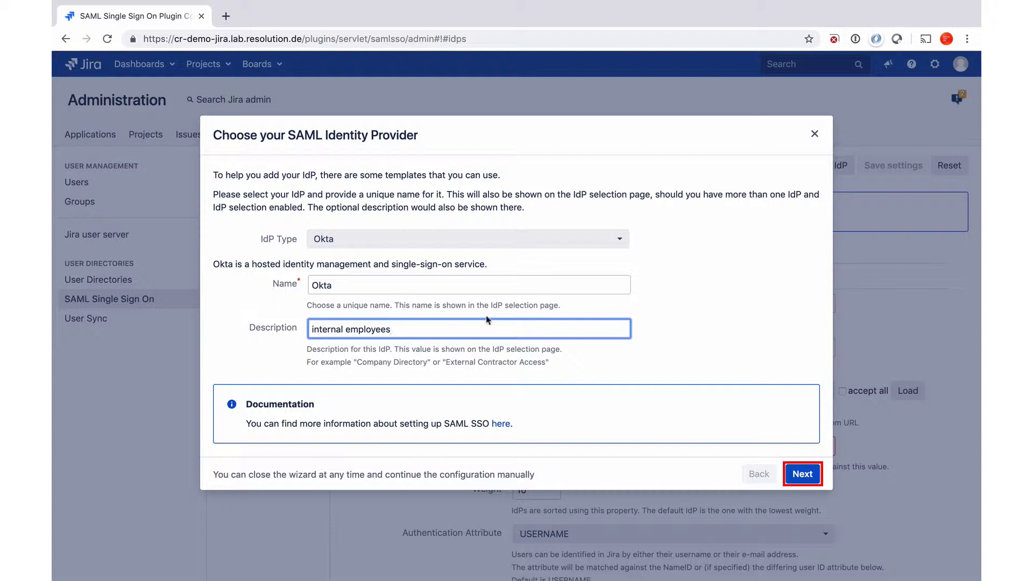
Advance the Jira wizard, then start adding a new application in Okta's Applications list
{"action": "left_click", "coordinate": [802, 474]}
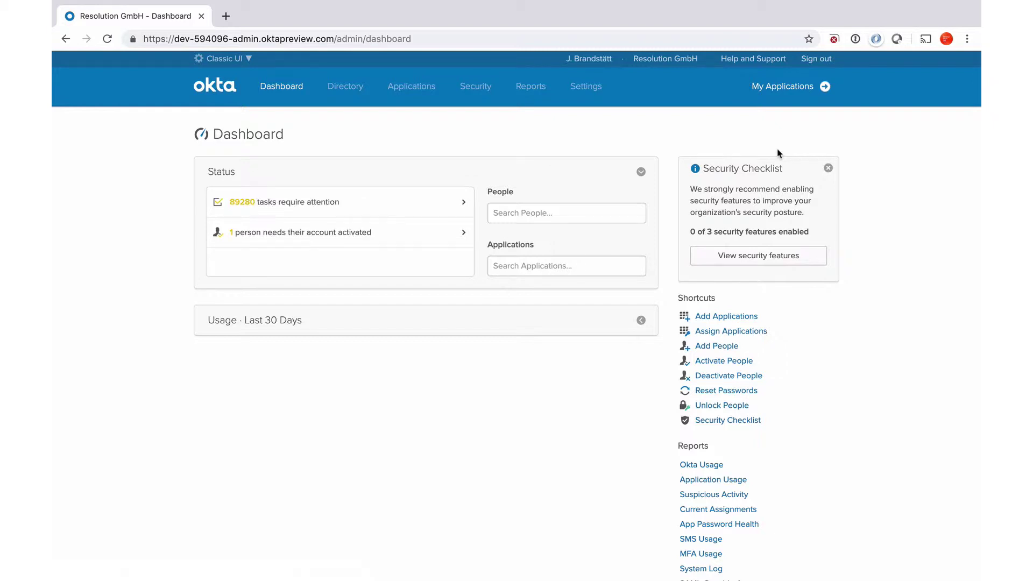
{"action": "left_click", "coordinate": [413, 92]}
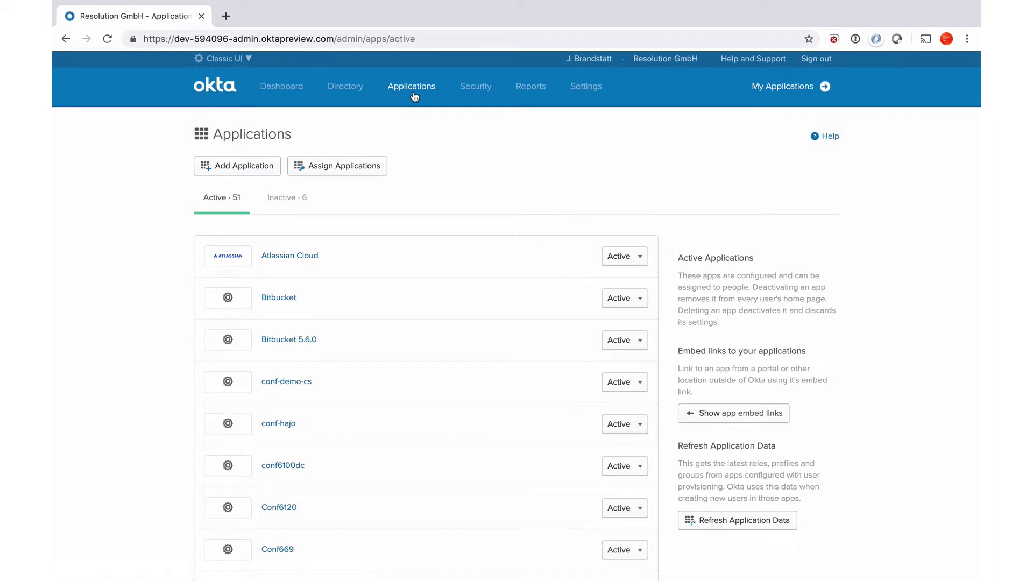
{"action": "left_click", "coordinate": [250, 168]}
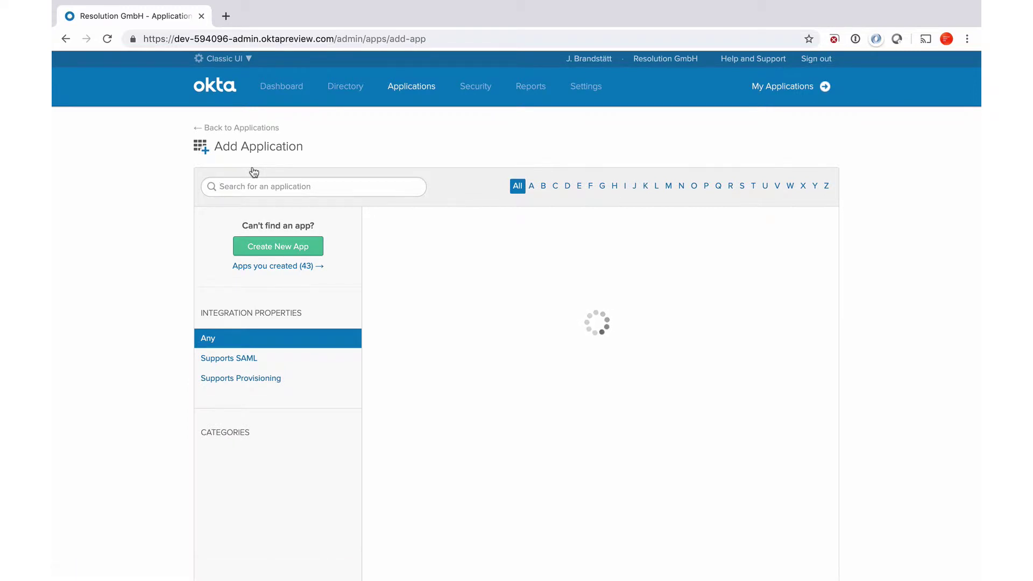
Create a new SAML 2.0 app integration in Okta named 'CR Demo Jira'
{"action": "left_click", "coordinate": [260, 246]}
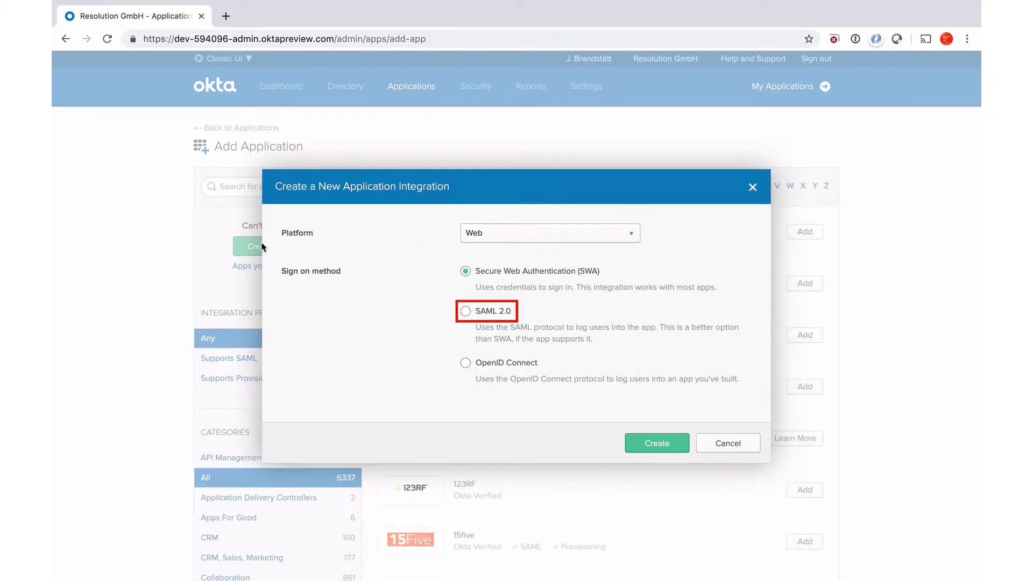
{"action": "left_click", "coordinate": [464, 313]}
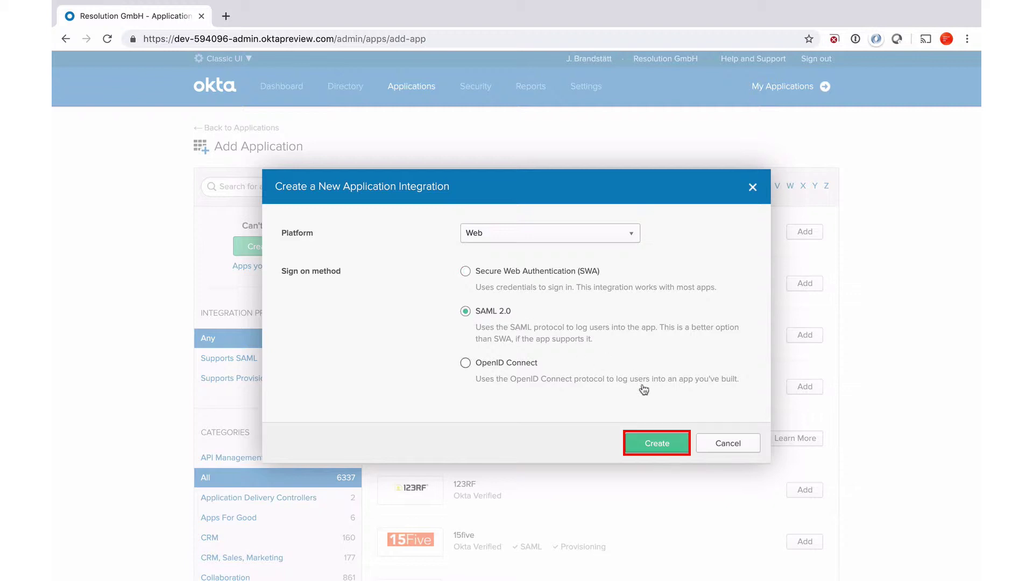
{"action": "left_click", "coordinate": [661, 444]}
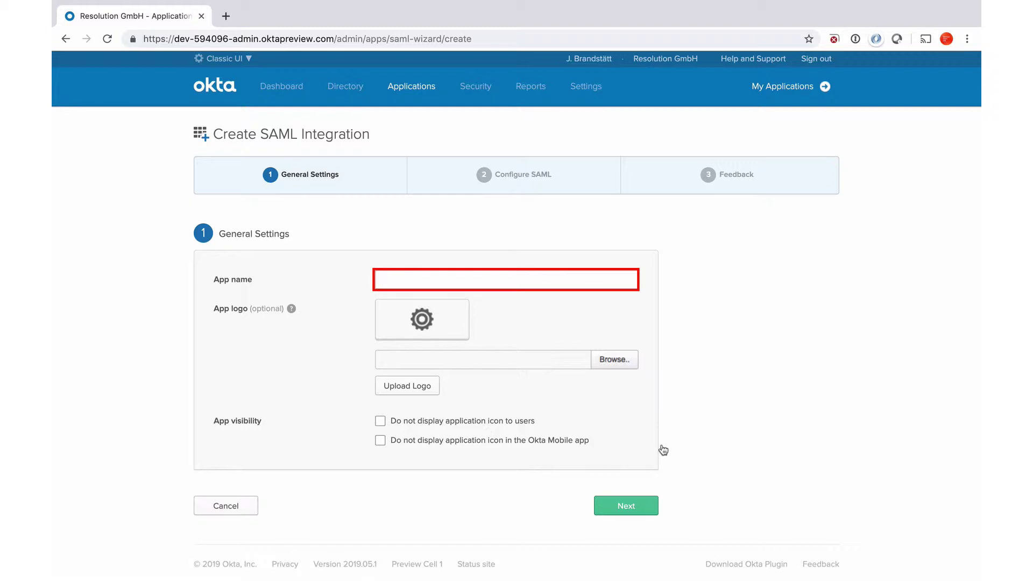
{"action": "type", "text": "CR Demo Jira"}
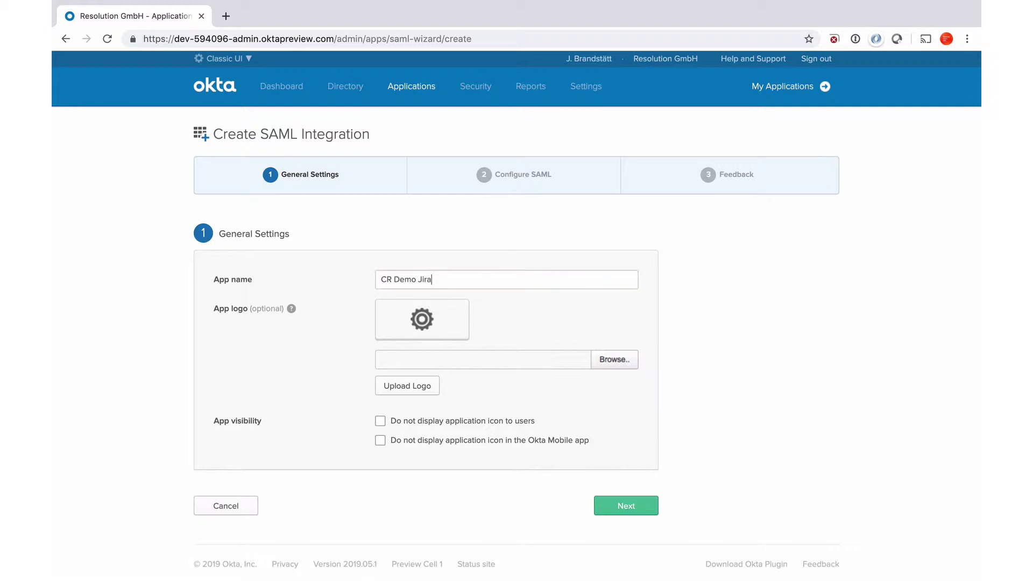
{"action": "left_click", "coordinate": [625, 507]}
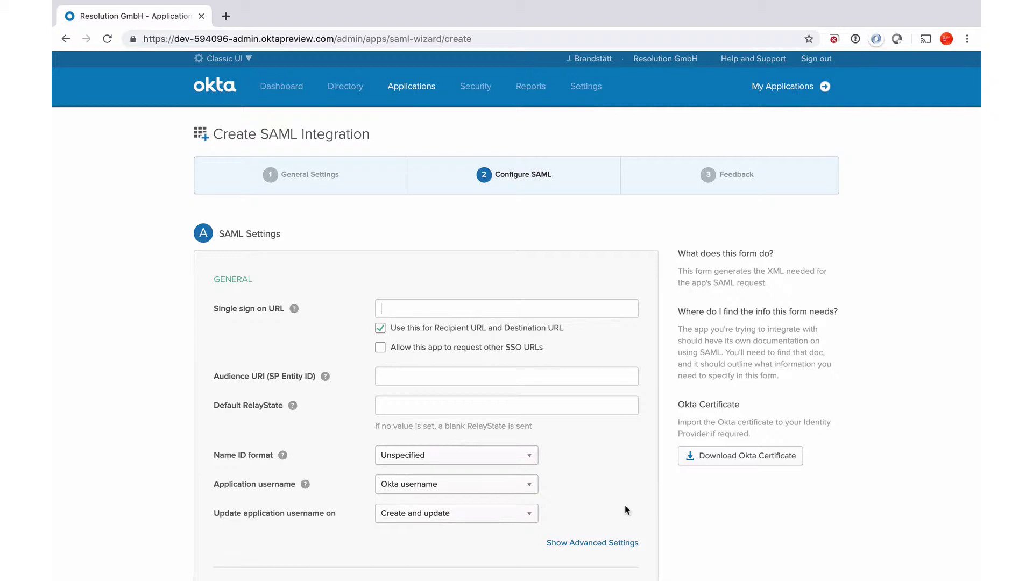
Fill in Jira's SSO URL and Audience URI, choose the software vendor option, and finish the app
{"action": "type", "text": "https://cr-demo-jira.lab.resolution.de/plugins/servlet/samlsso"}
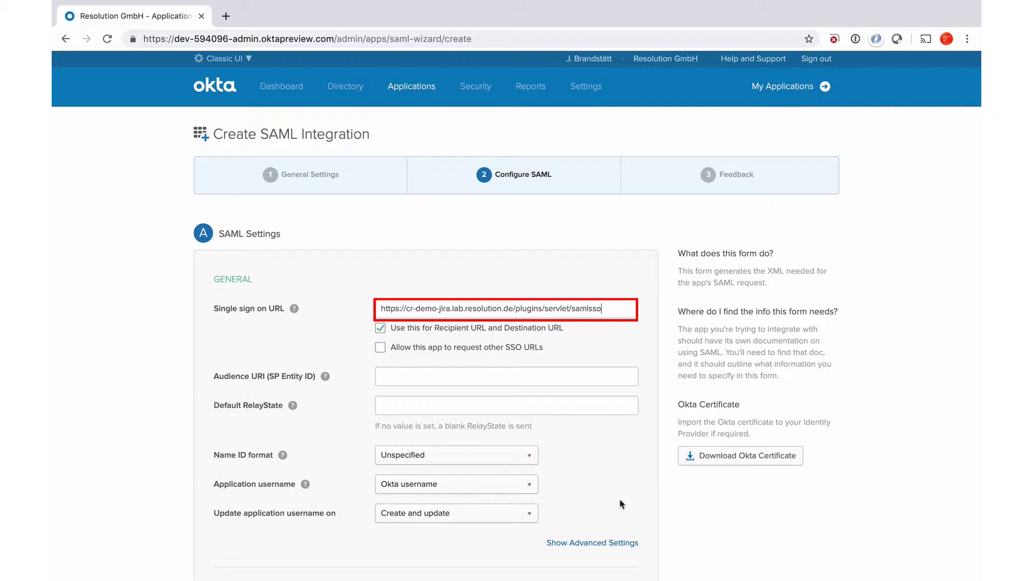
{"action": "left_click", "coordinate": [451, 375]}
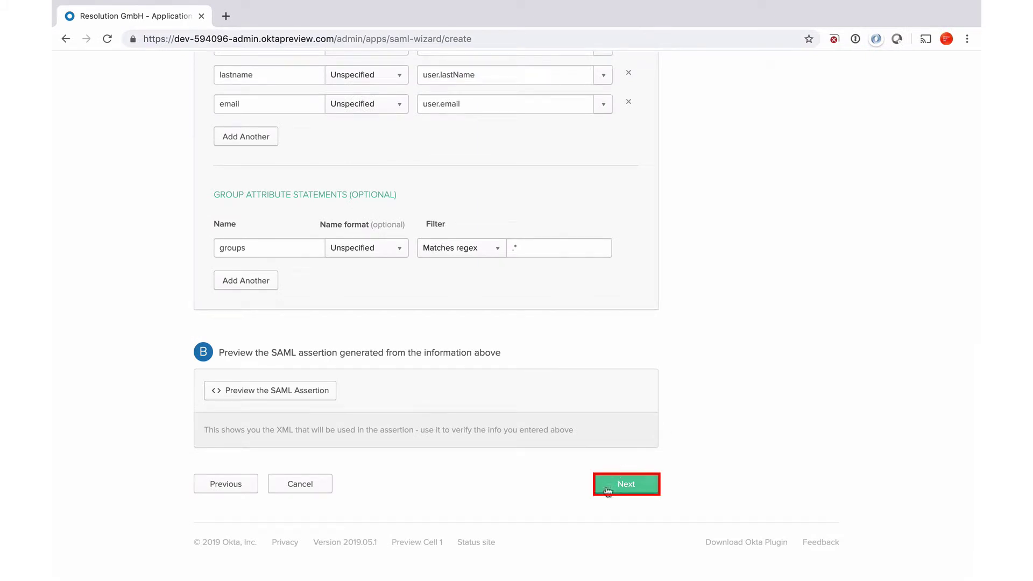
{"action": "left_click", "coordinate": [618, 488]}
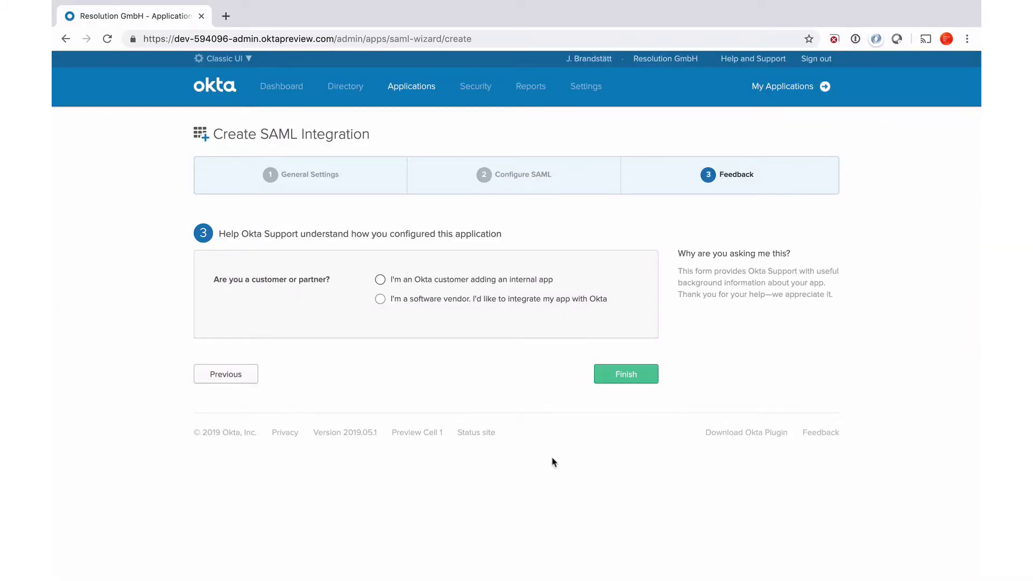
{"action": "left_click", "coordinate": [379, 299]}
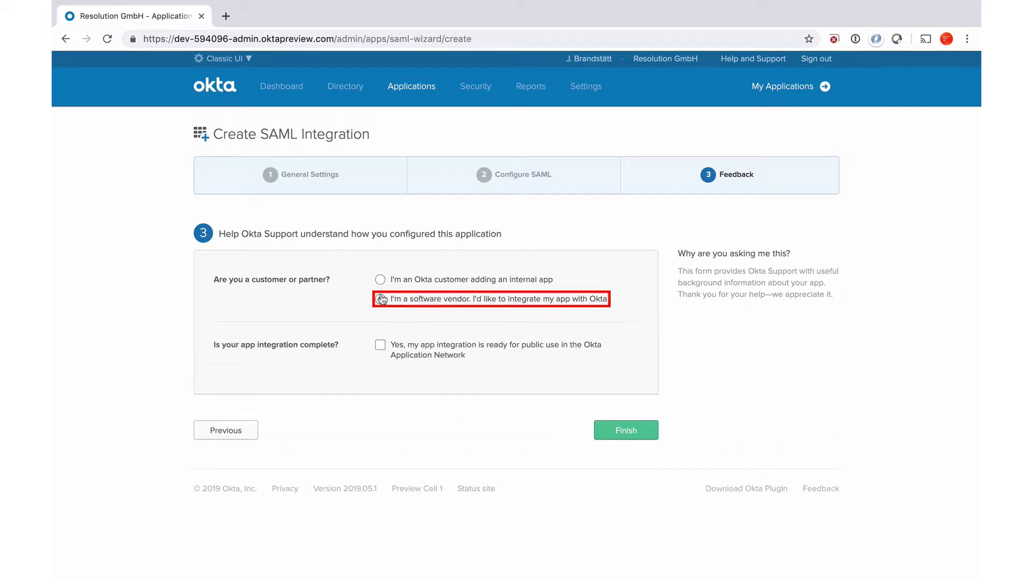
{"action": "left_click", "coordinate": [615, 434]}
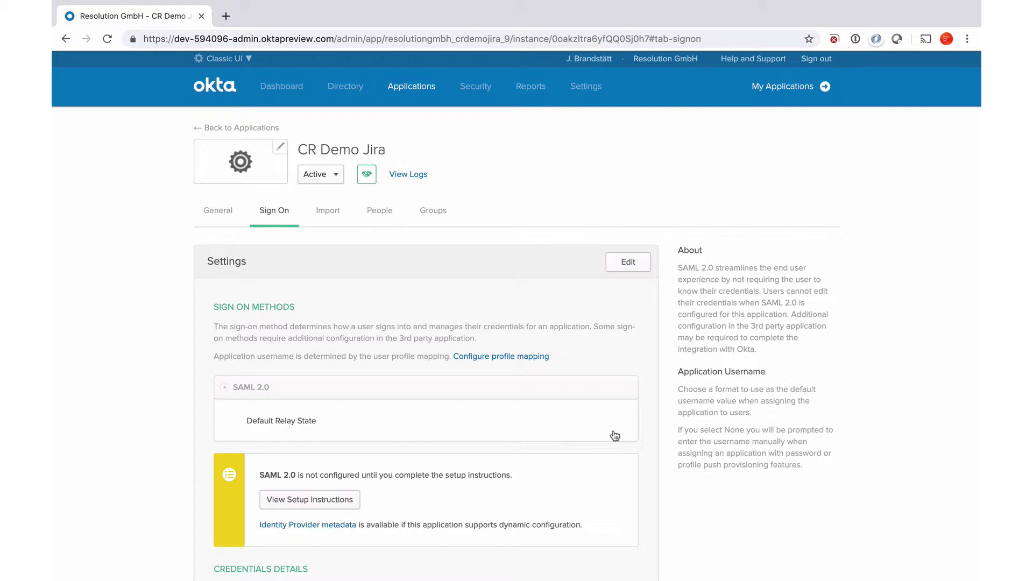
Assign the CR Demo Jira app to the Everyone group under its Groups tab
{"action": "left_click", "coordinate": [442, 213]}
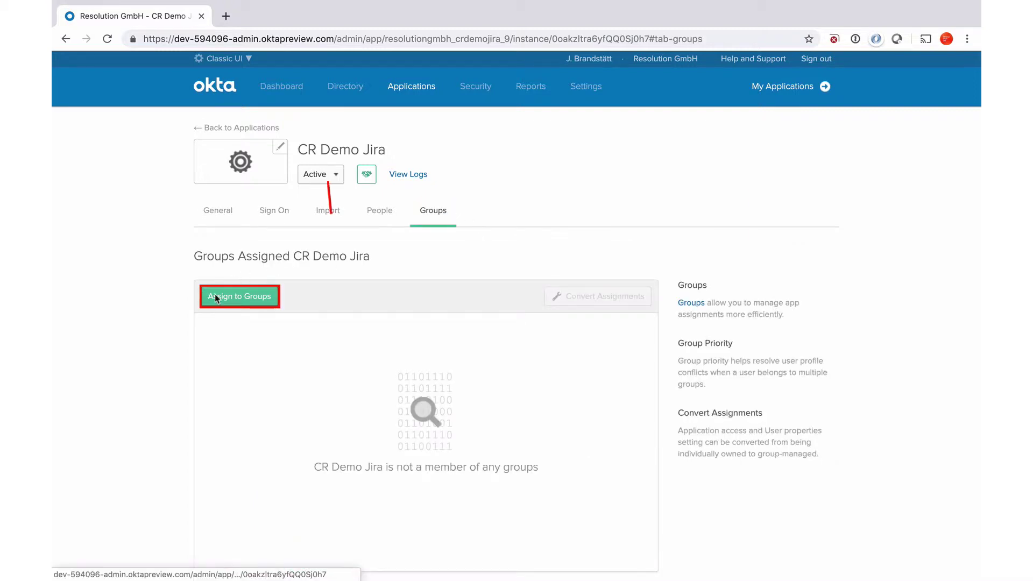
{"action": "left_click", "coordinate": [214, 297]}
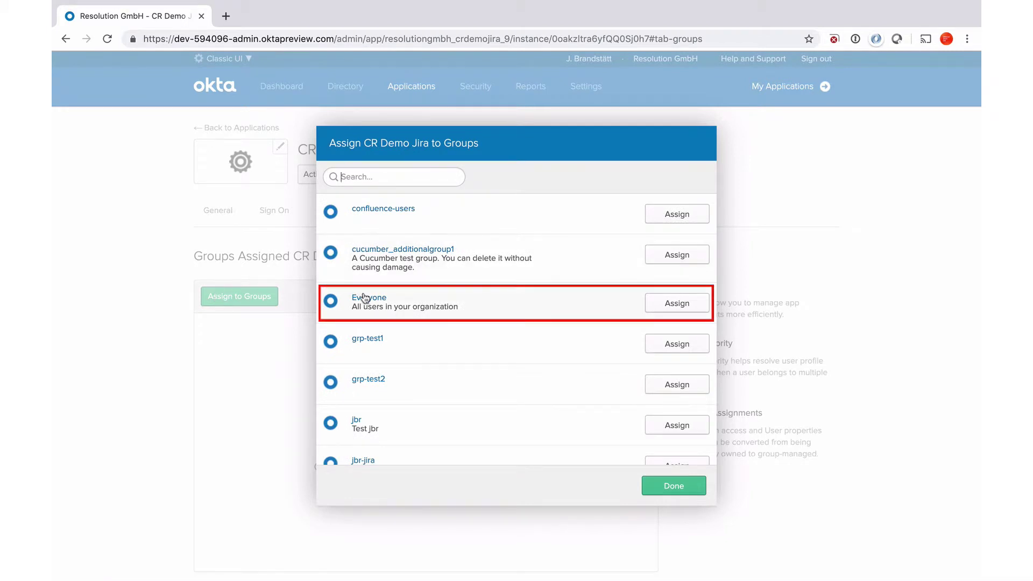
{"action": "left_click", "coordinate": [697, 311]}
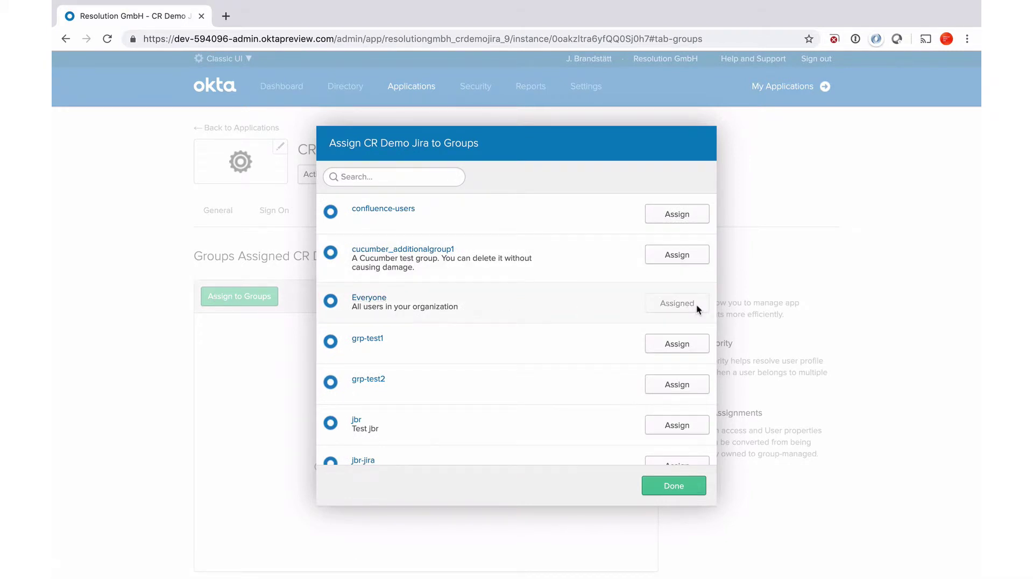
{"action": "left_click", "coordinate": [670, 494]}
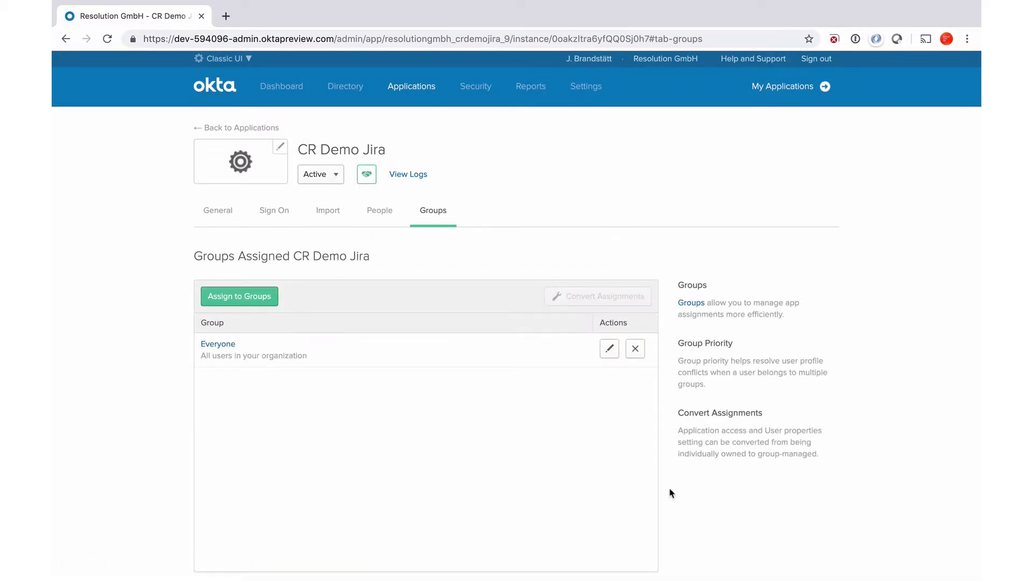
Copy the Identity Provider metadata link address from the app's Sign On tab
{"action": "left_click", "coordinate": [277, 212]}
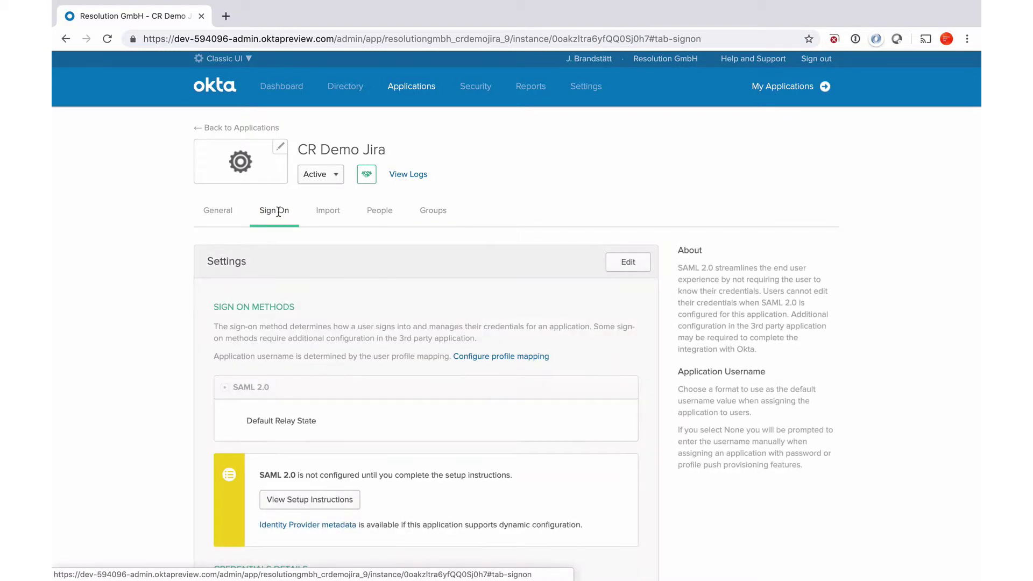
{"action": "scroll", "coordinate": [339, 330], "scroll_direction": "down", "scroll_amount": 1}
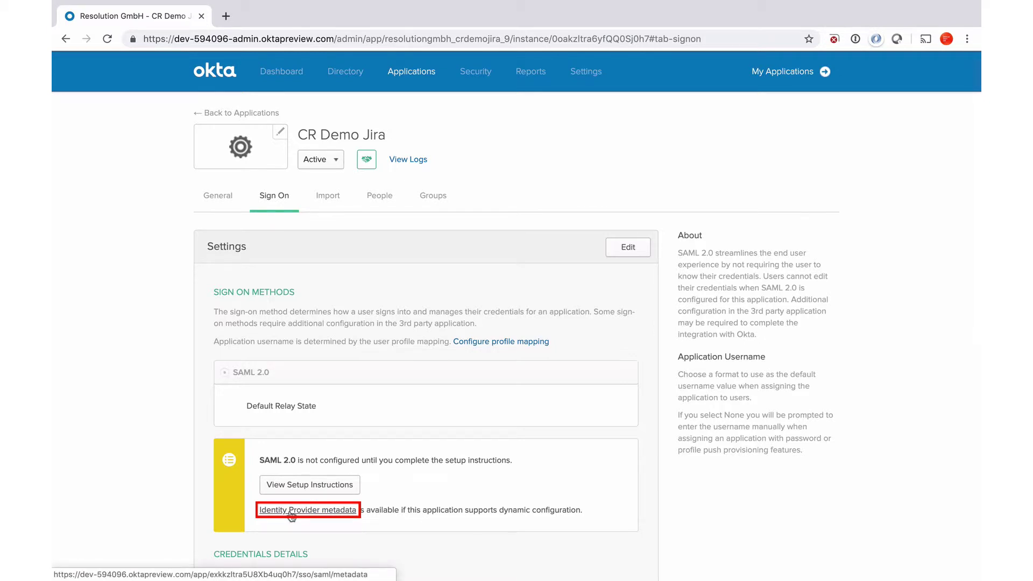
{"action": "right_click", "coordinate": [291, 512]}
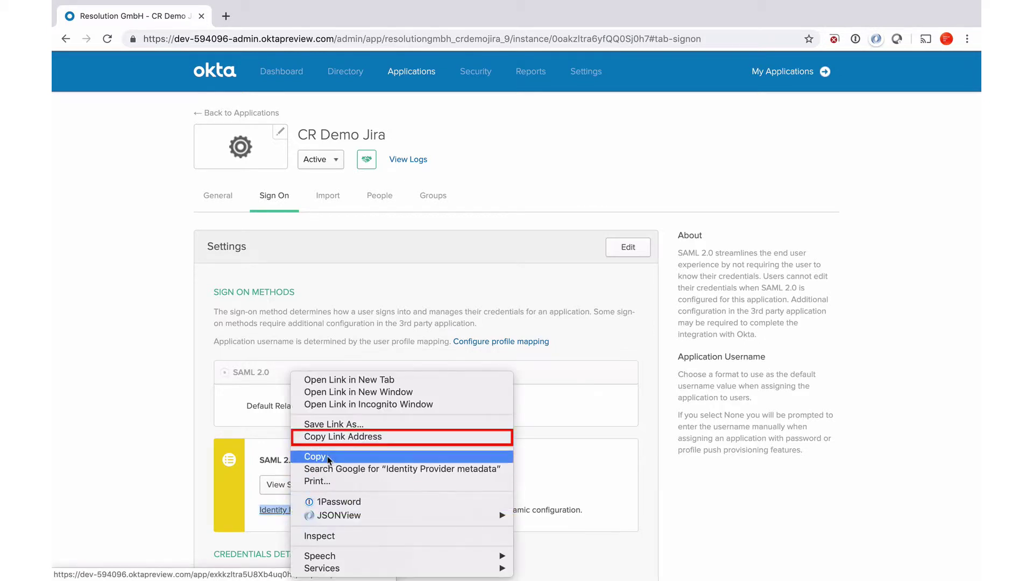
{"action": "left_click", "coordinate": [335, 438]}
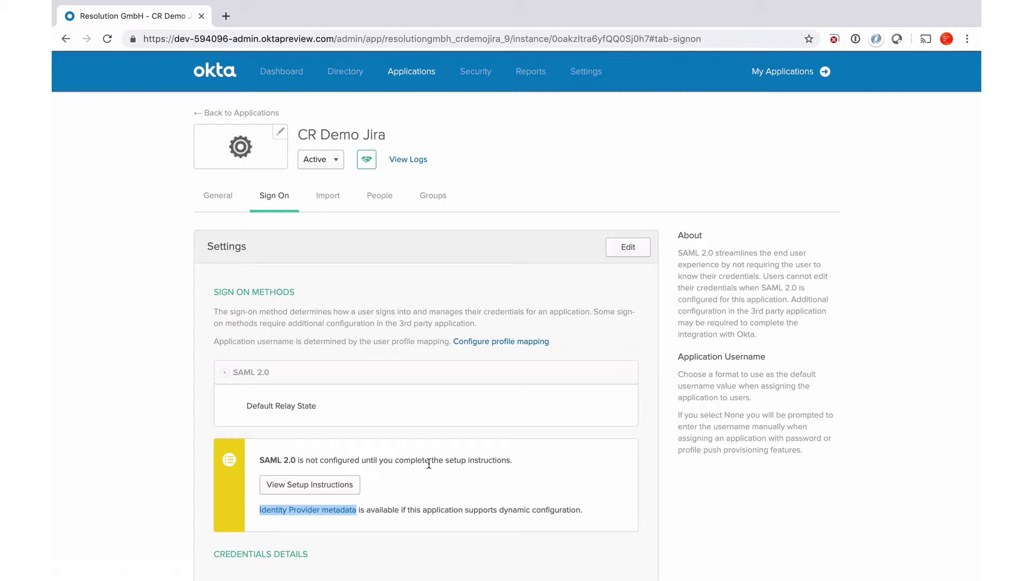
Import Okta's IdP metadata into Jira from the copied metadata URL
{"action": "key", "text": "super+Tab"}
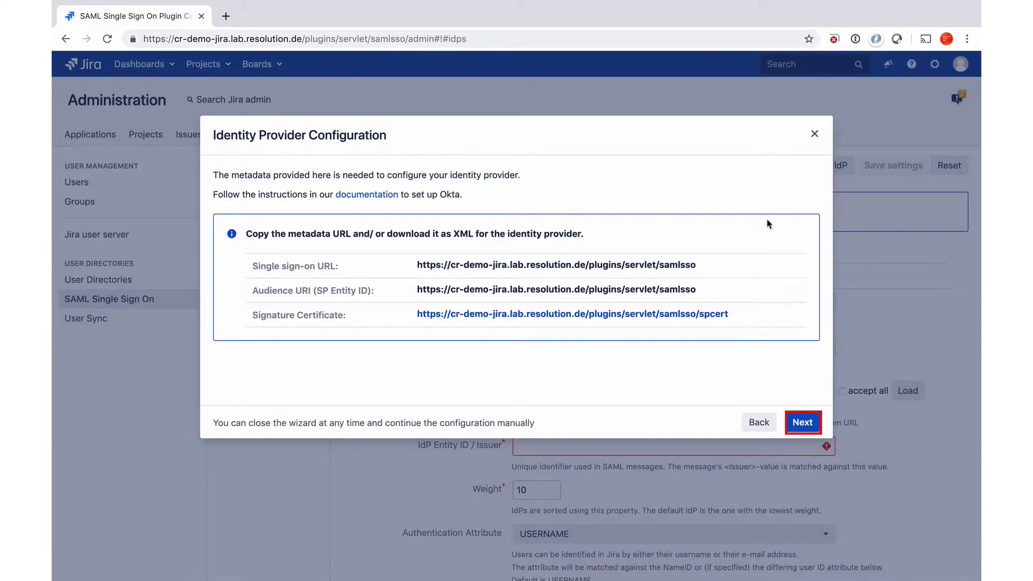
{"action": "left_click", "coordinate": [810, 425]}
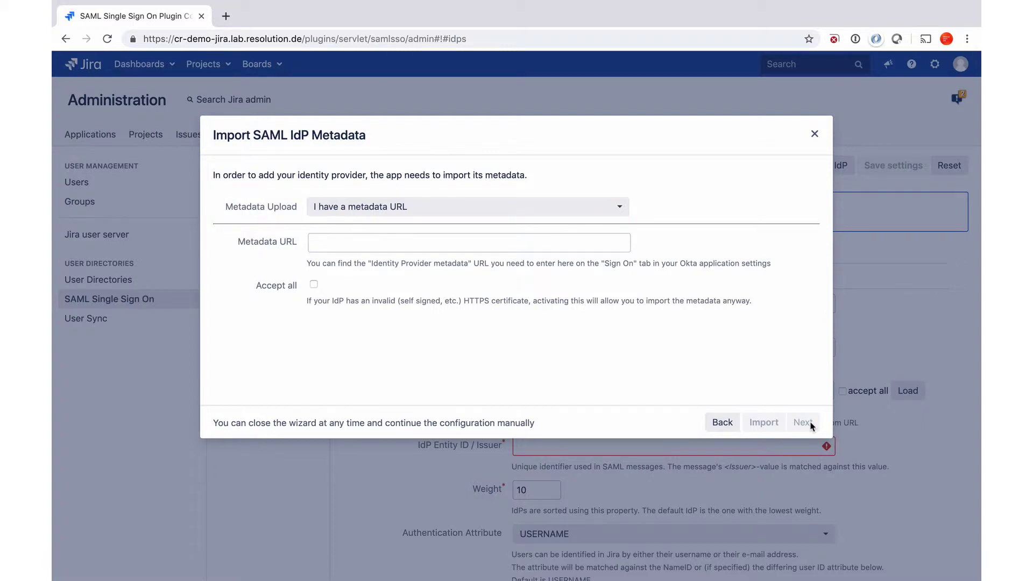
{"action": "left_click", "coordinate": [570, 243]}
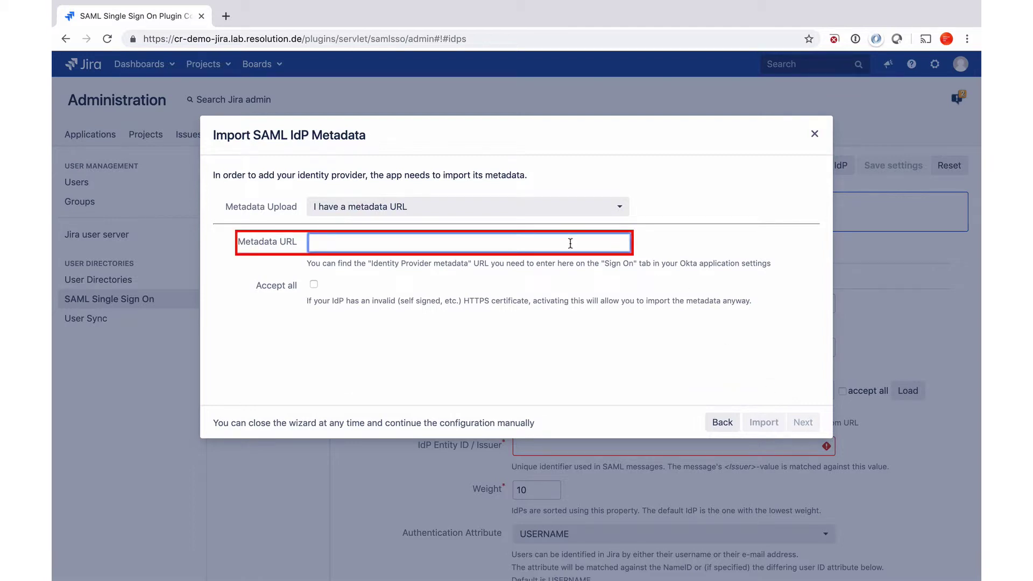
{"action": "key", "text": "super+v"}
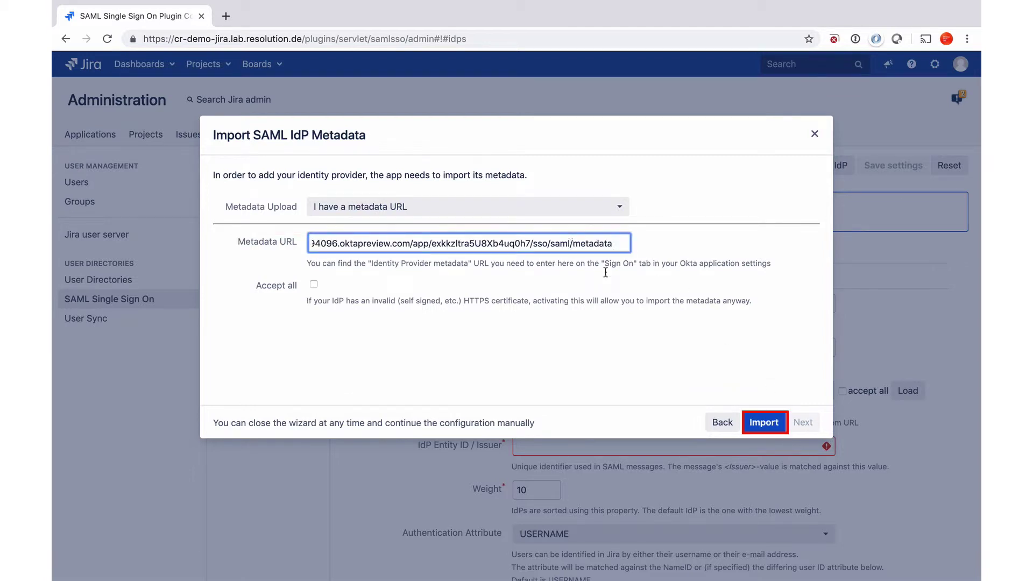
{"action": "left_click", "coordinate": [765, 422]}
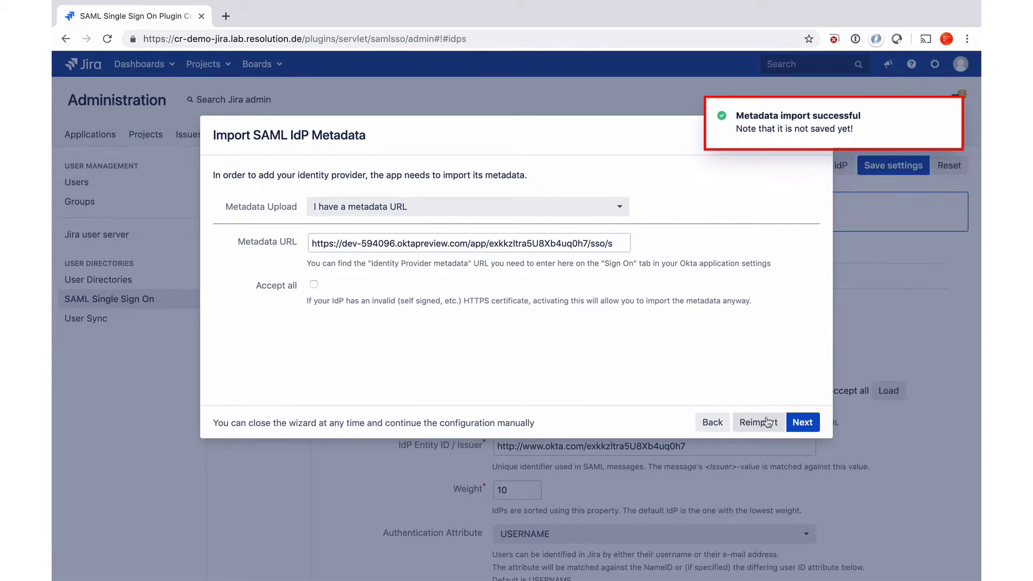
Keep the IdP NameID as the Jira user ID, with no transformation rule added
{"action": "left_click", "coordinate": [799, 424]}
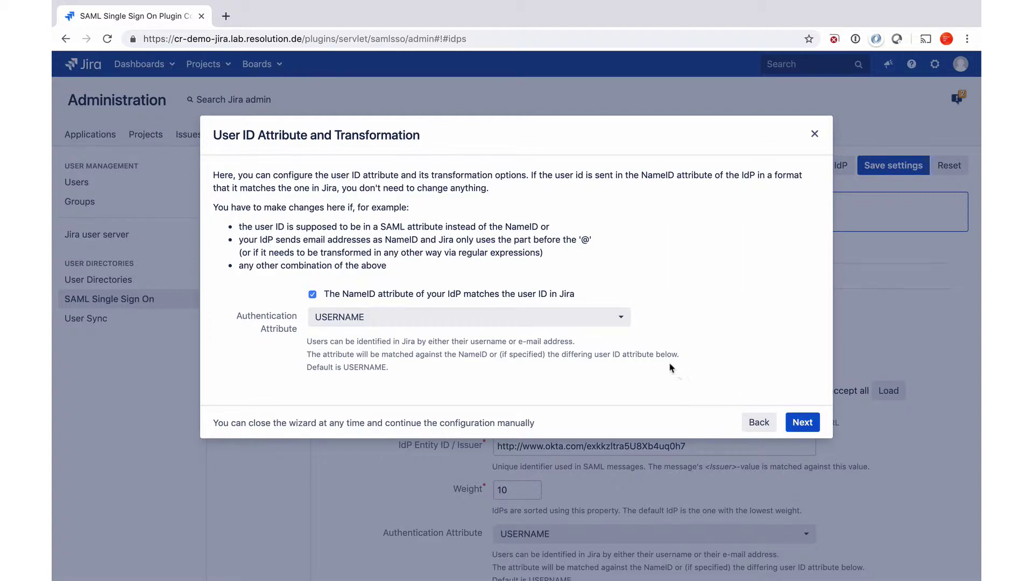
{"action": "left_click", "coordinate": [313, 294]}
{"action": "scroll", "coordinate": [580, 453], "scroll_direction": "down", "scroll_amount": 1}
{"action": "scroll", "coordinate": [580, 452], "scroll_direction": "down", "scroll_amount": 1}
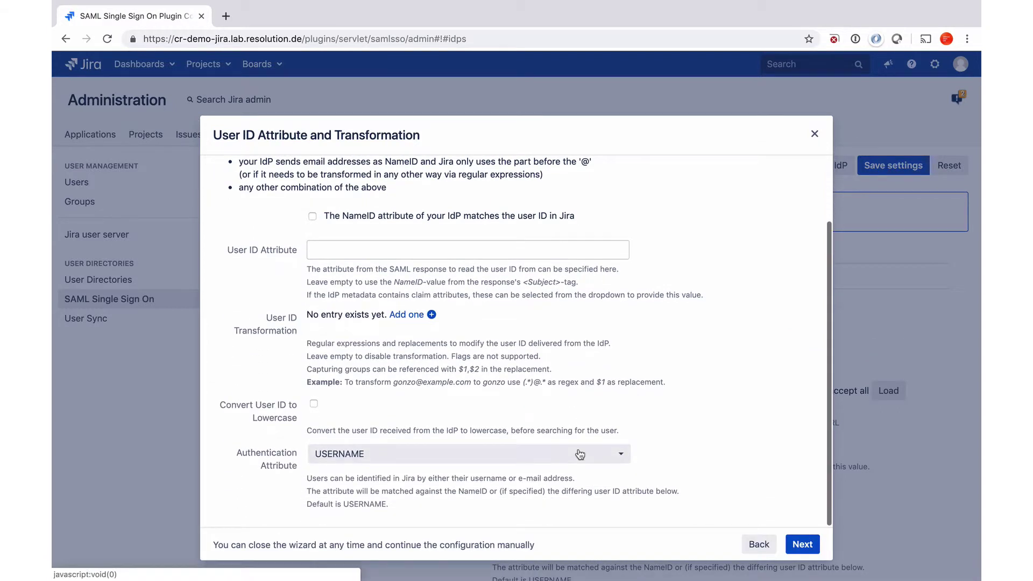
{"action": "left_click", "coordinate": [404, 314]}
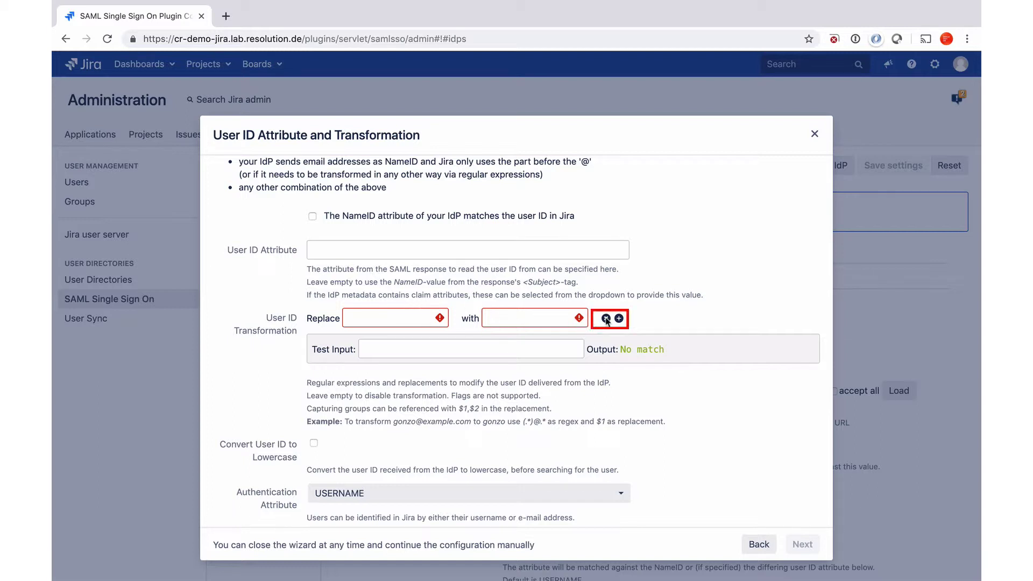
{"action": "left_click", "coordinate": [606, 319]}
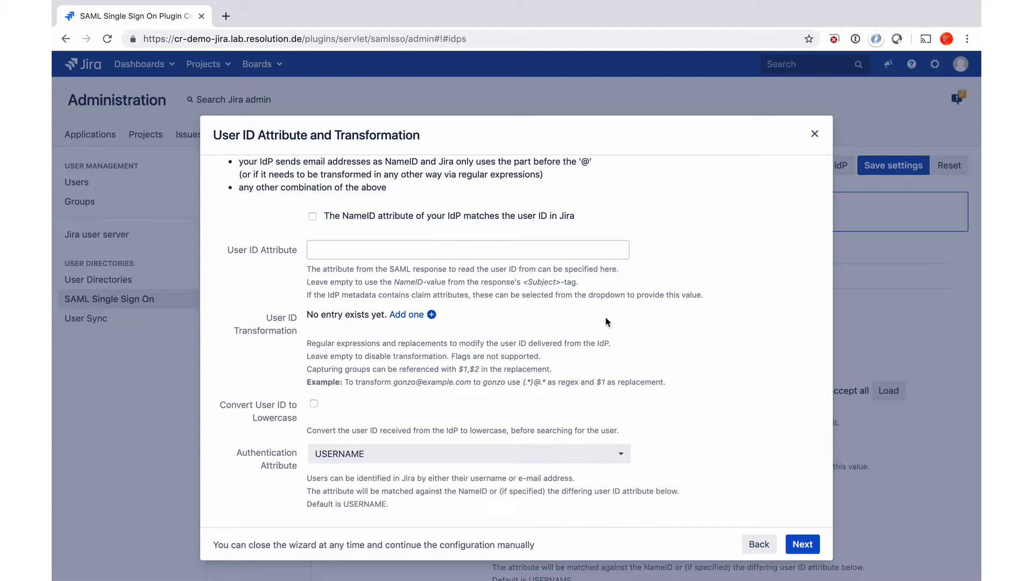
{"action": "scroll", "coordinate": [605, 322], "scroll_direction": "up", "scroll_amount": 3}
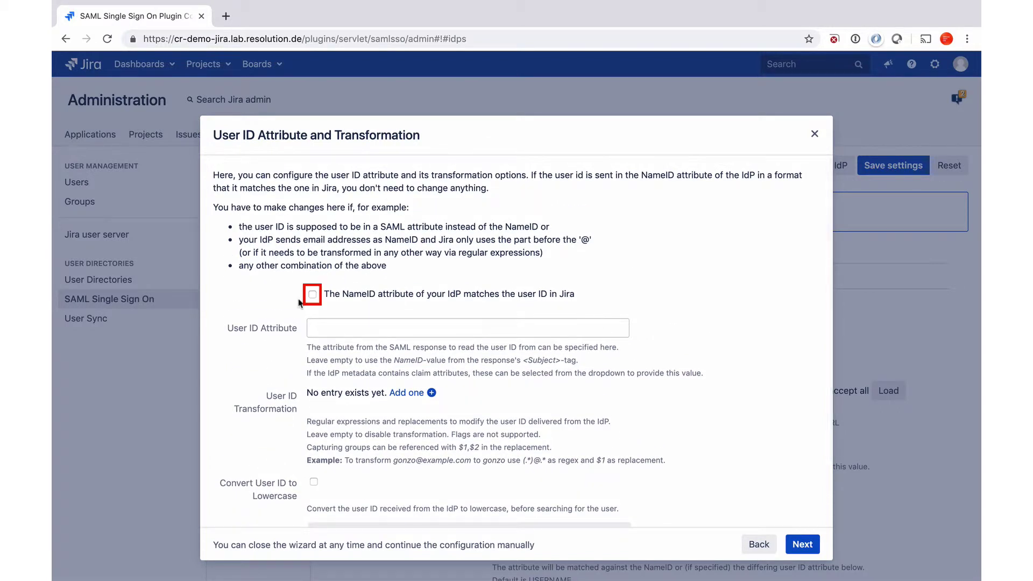
{"action": "left_click", "coordinate": [312, 296]}
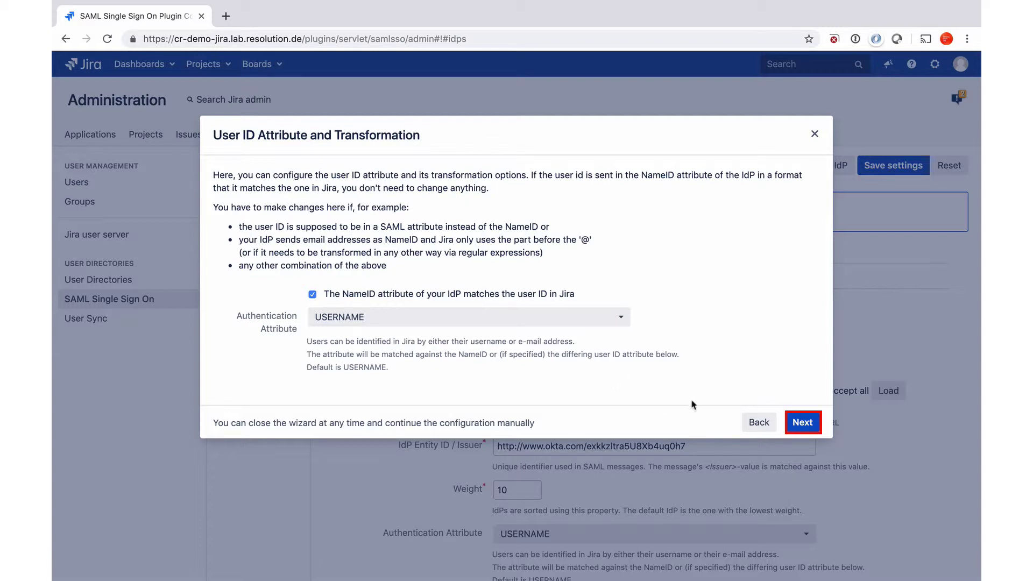
{"action": "left_click", "coordinate": [802, 423]}
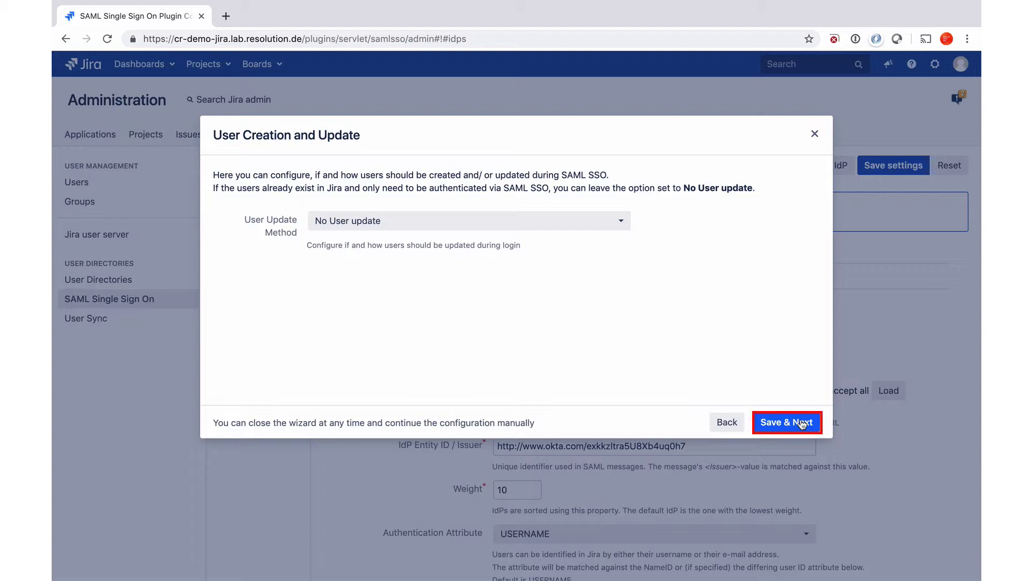
Save the SAML configuration with User Update Method left at No User update
{"action": "left_click", "coordinate": [801, 424]}
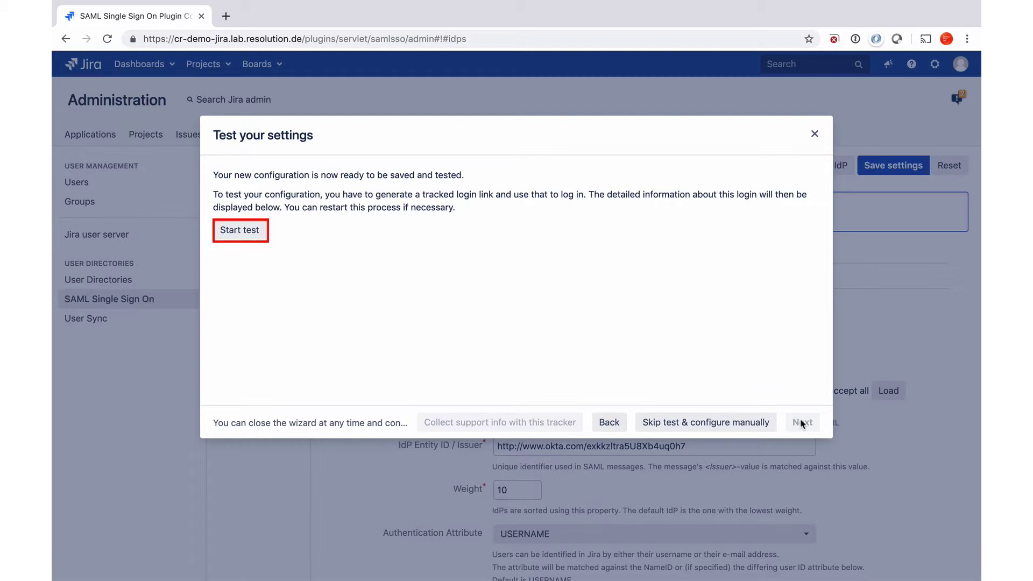
Start the SAML test and select the generated tracked login link
{"action": "left_click", "coordinate": [266, 232]}
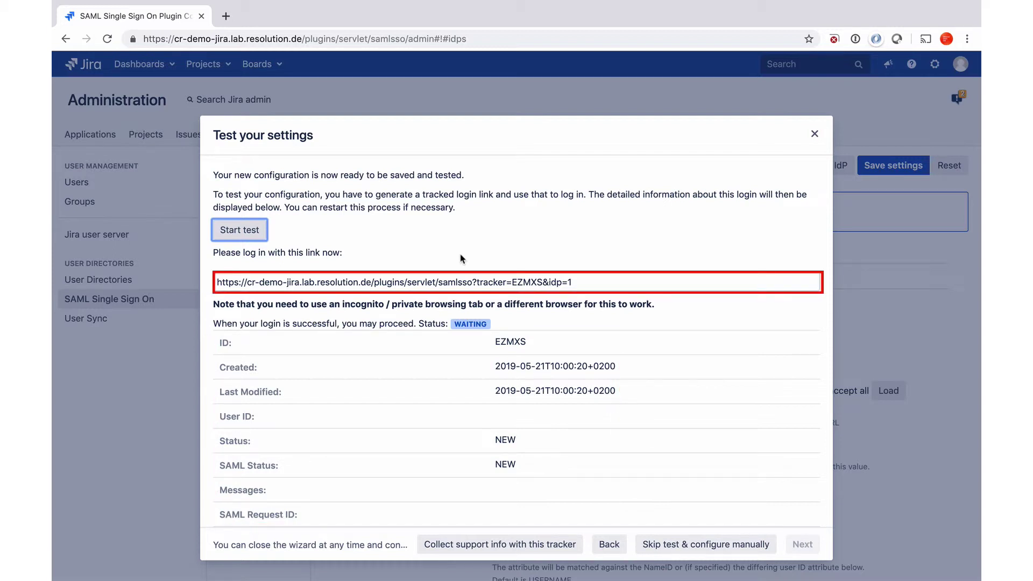
{"action": "left_click", "coordinate": [514, 284]}
{"action": "key", "text": "super+c"}
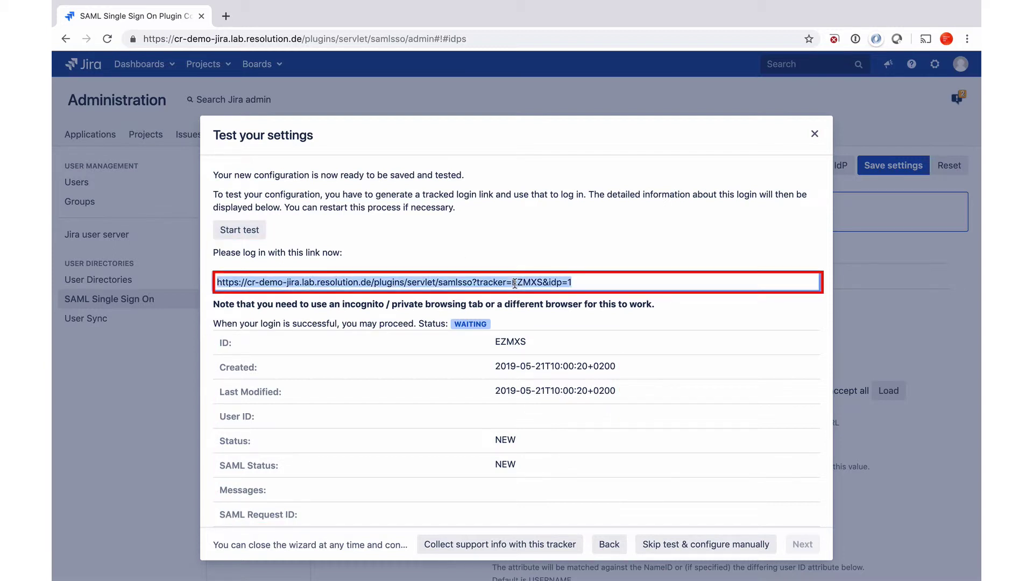
{"action": "scroll", "coordinate": [523, 259], "scroll_direction": "down", "scroll_amount": 5}
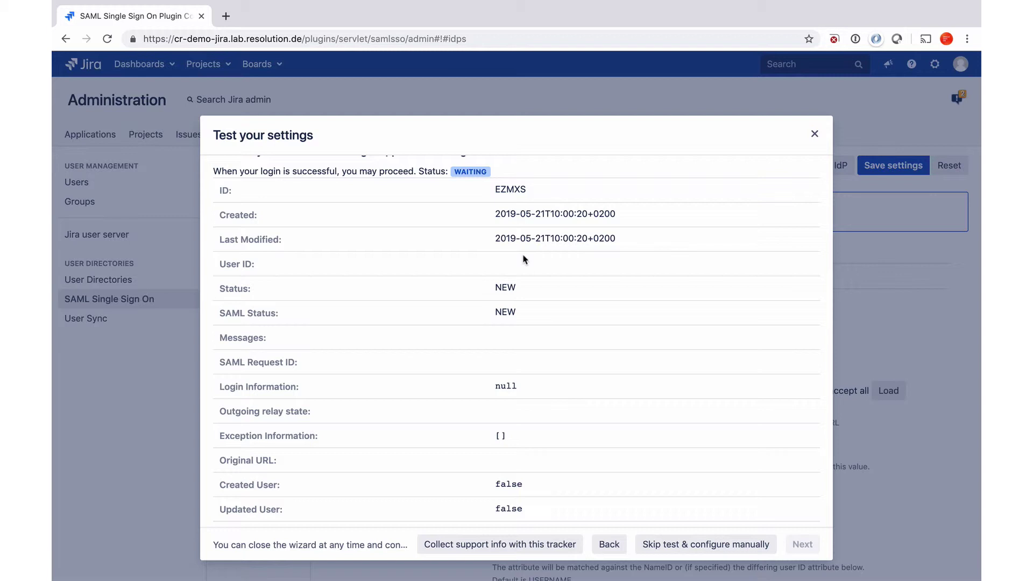
Open a private Safari window through the Alfred launcher
{"action": "key", "text": "alt+space"}
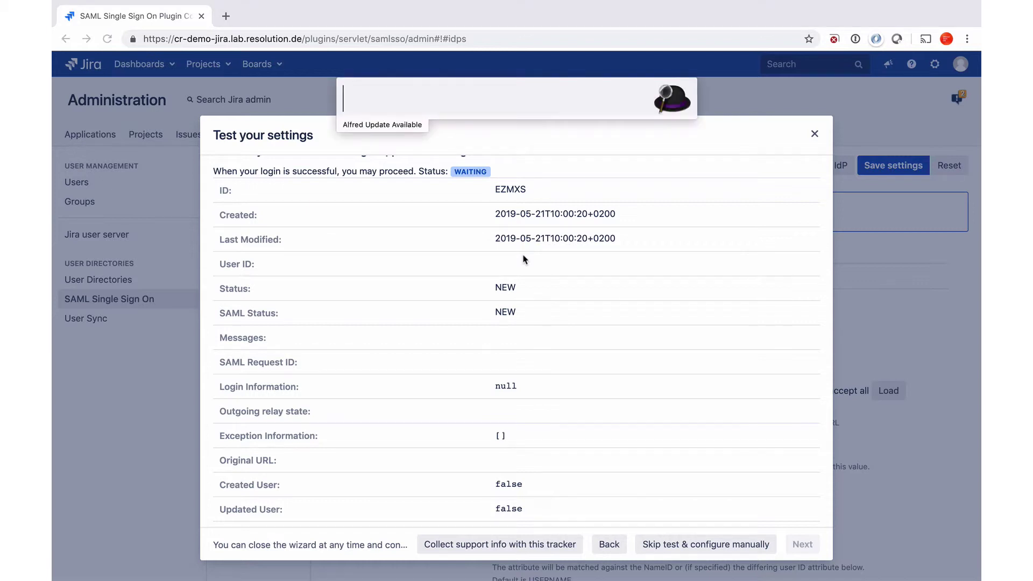
{"action": "type", "text": "cr"}
{"action": "key", "text": "Escape"}
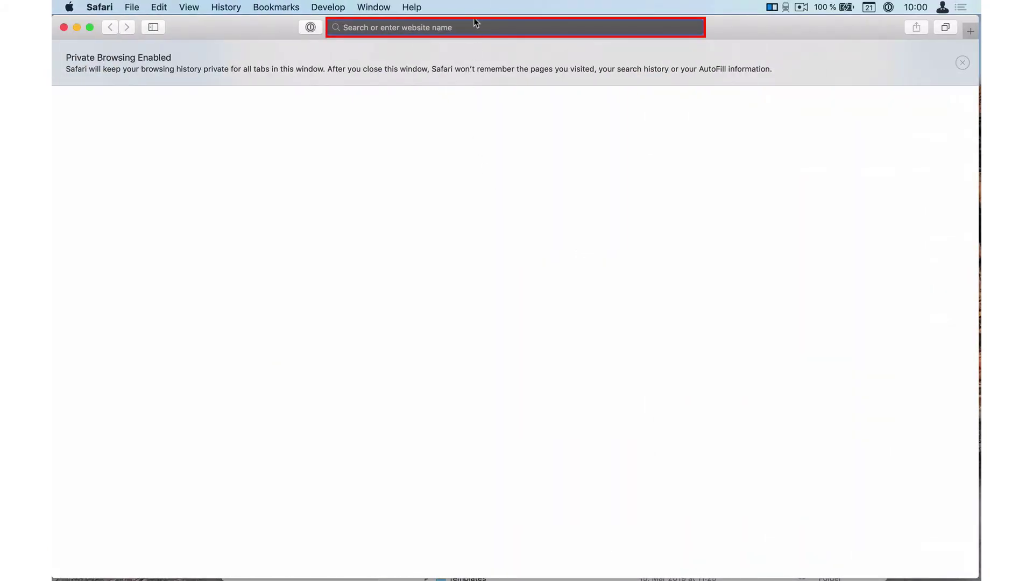
Open the tracked test link in Safari and sign in to Okta with the test user's username and password
{"action": "left_click", "coordinate": [472, 27]}
{"action": "key", "text": "super+v"}
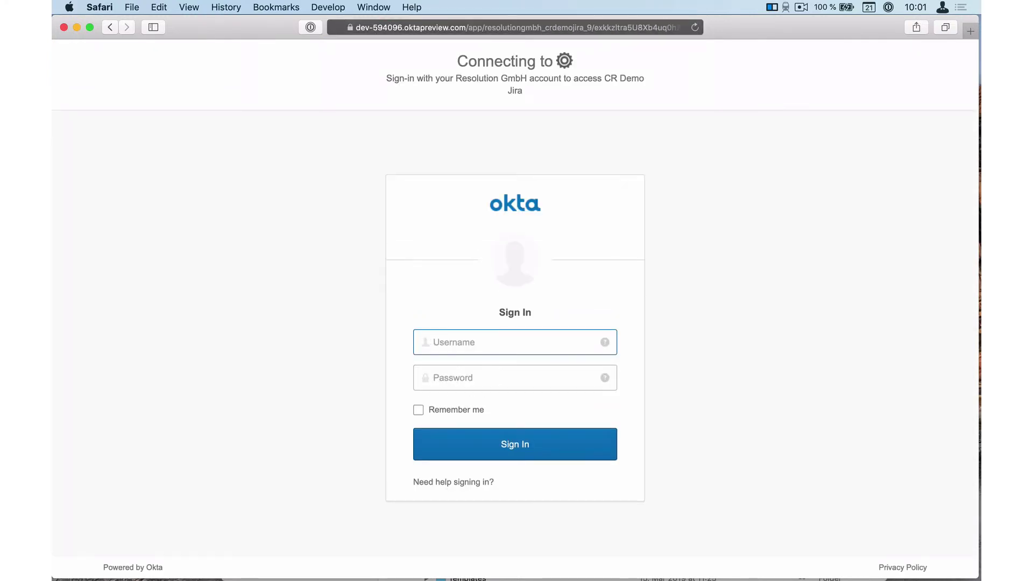
{"action": "key", "text": "super+v"}
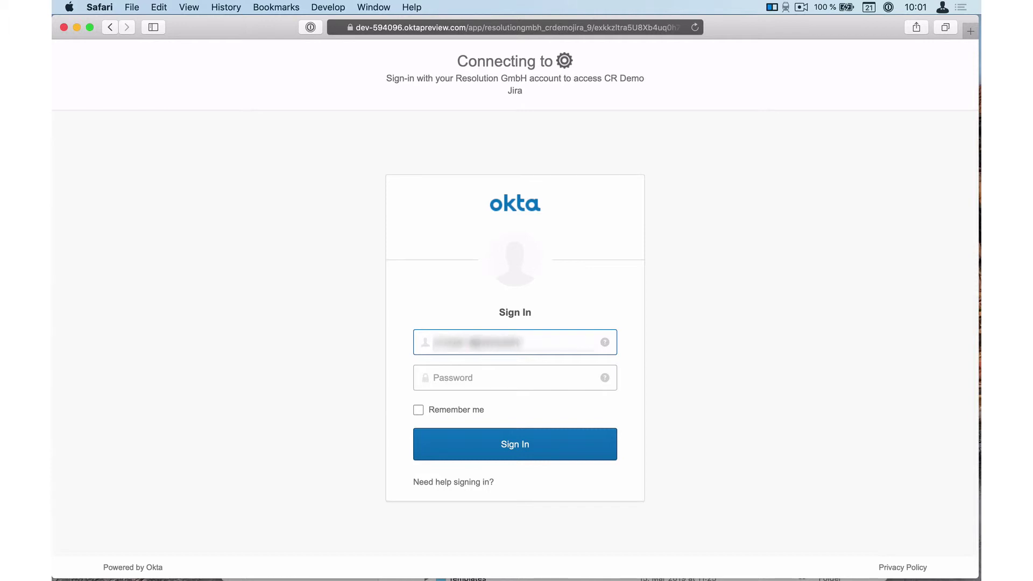
{"action": "key", "text": "Tab"}
{"action": "type", "text": "********"}
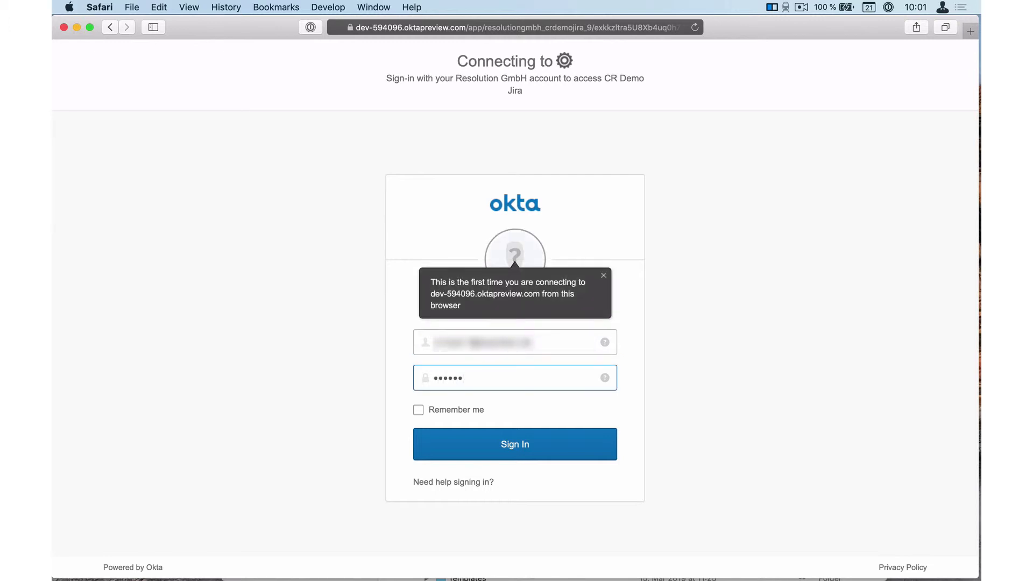
{"action": "type", "text": "**"}
{"action": "key", "text": "Return"}
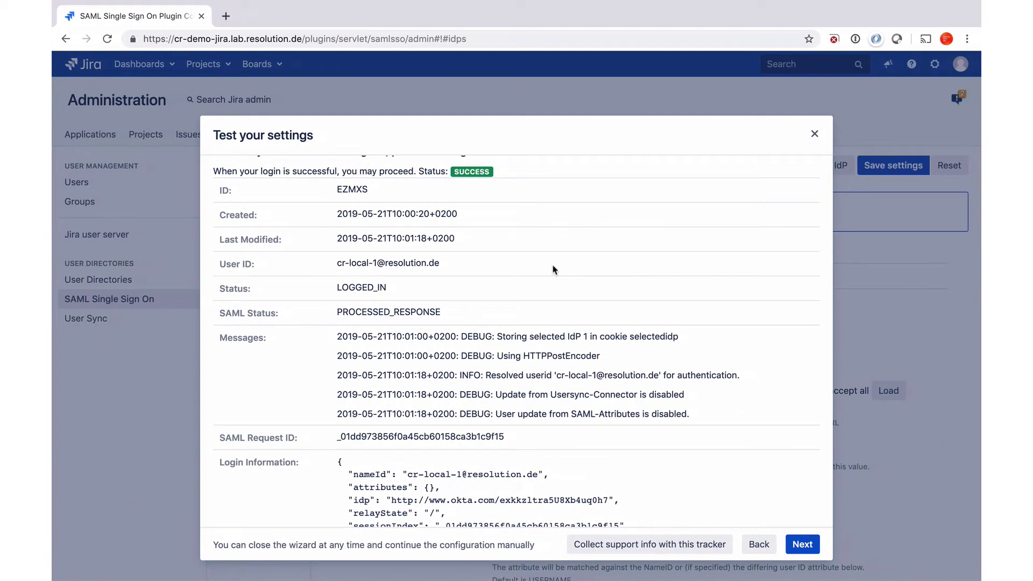
Review the SUCCESS test results: User ID, Login Information, Created/Updated User flags and SAML messages
{"action": "scroll", "coordinate": [554, 269], "scroll_direction": "up", "scroll_amount": 1}
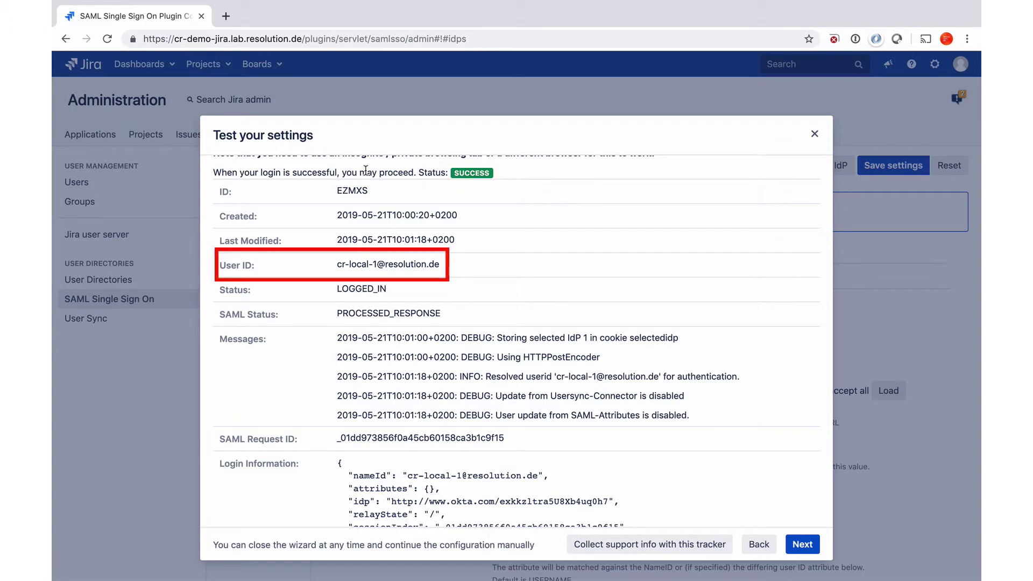
{"action": "scroll", "coordinate": [366, 170], "scroll_direction": "down", "scroll_amount": 3}
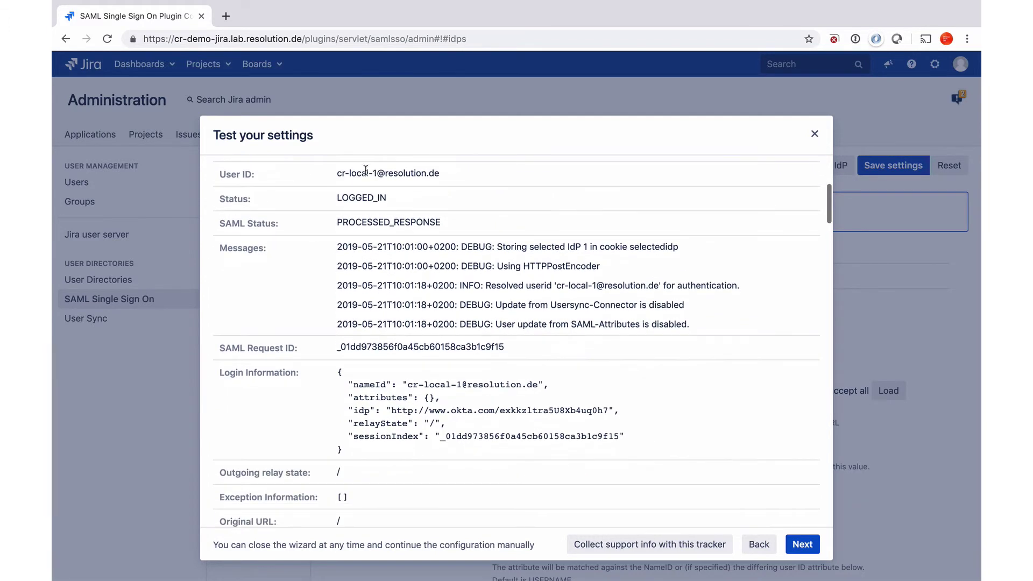
{"action": "scroll", "coordinate": [366, 170], "scroll_direction": "down", "scroll_amount": 1}
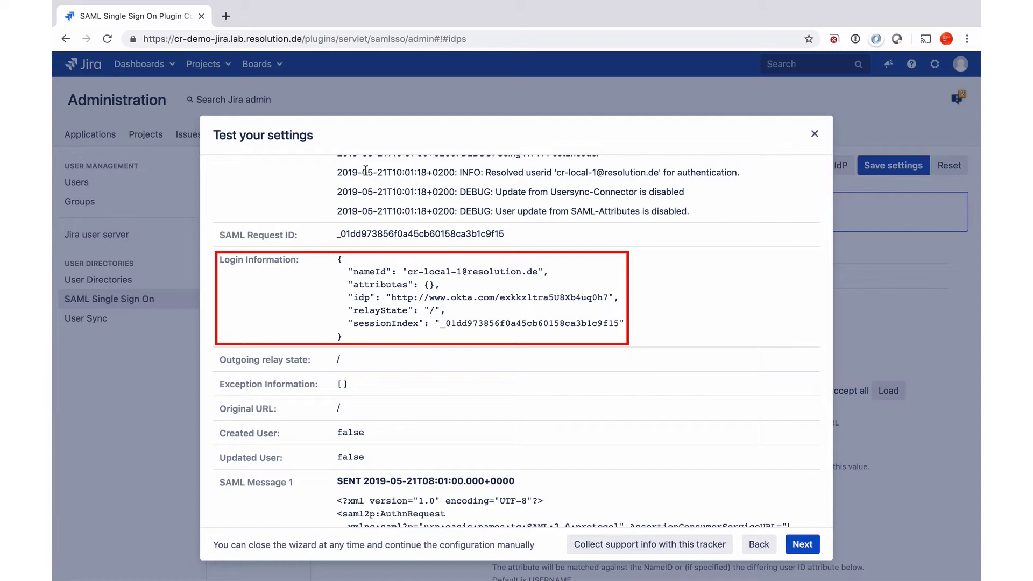
{"action": "scroll", "coordinate": [365, 170], "scroll_direction": "down", "scroll_amount": 4}
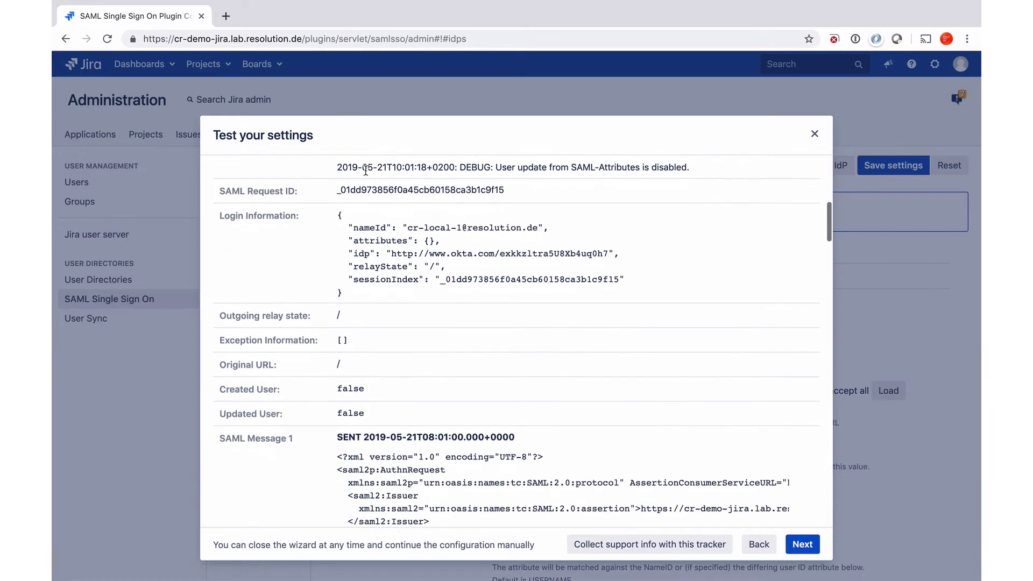
{"action": "scroll", "coordinate": [365, 170], "scroll_direction": "down", "scroll_amount": 2}
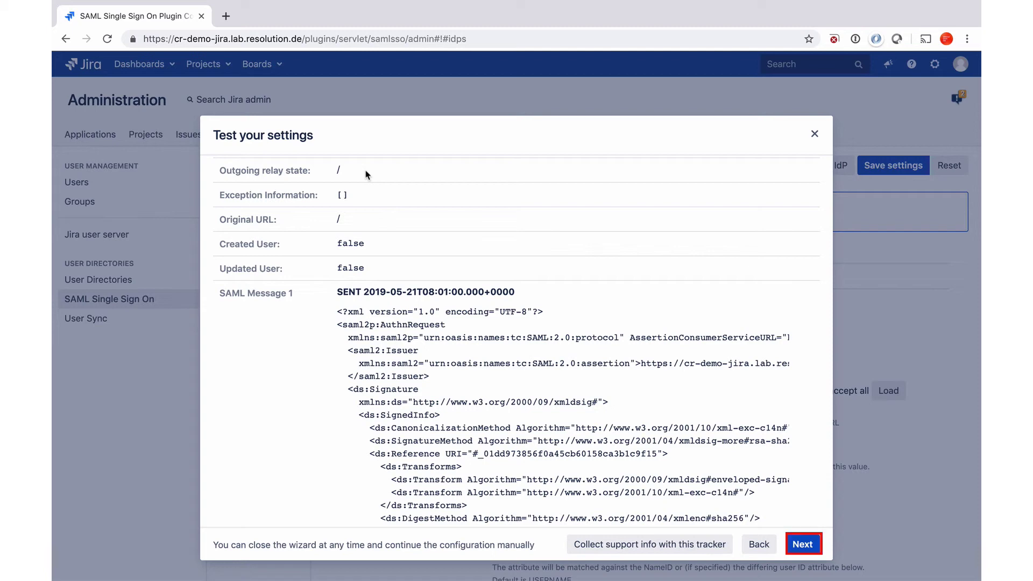
Enable SSO Redirect in the redirection options and save the configuration
{"action": "left_click", "coordinate": [791, 543]}
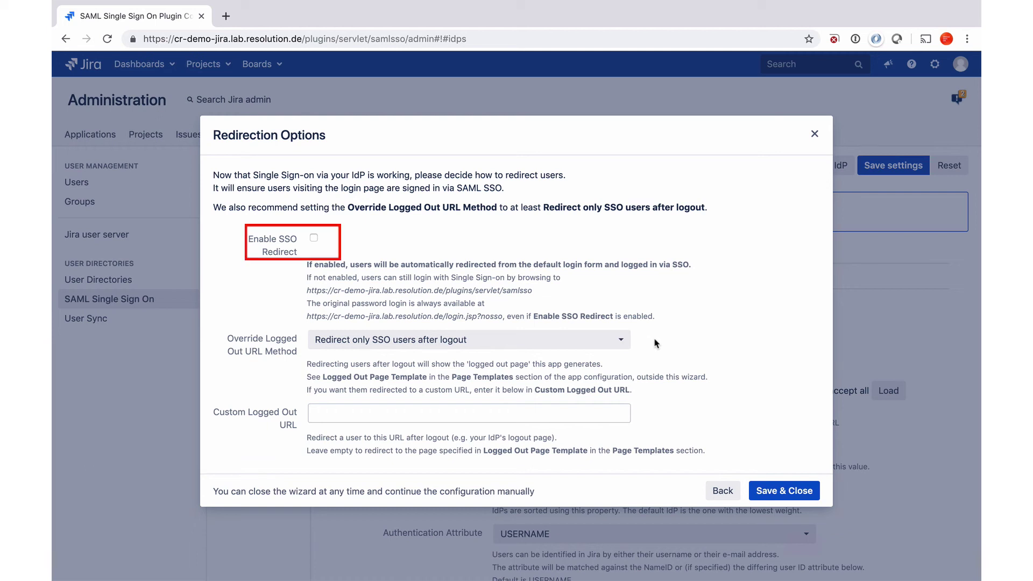
{"action": "left_click", "coordinate": [314, 239]}
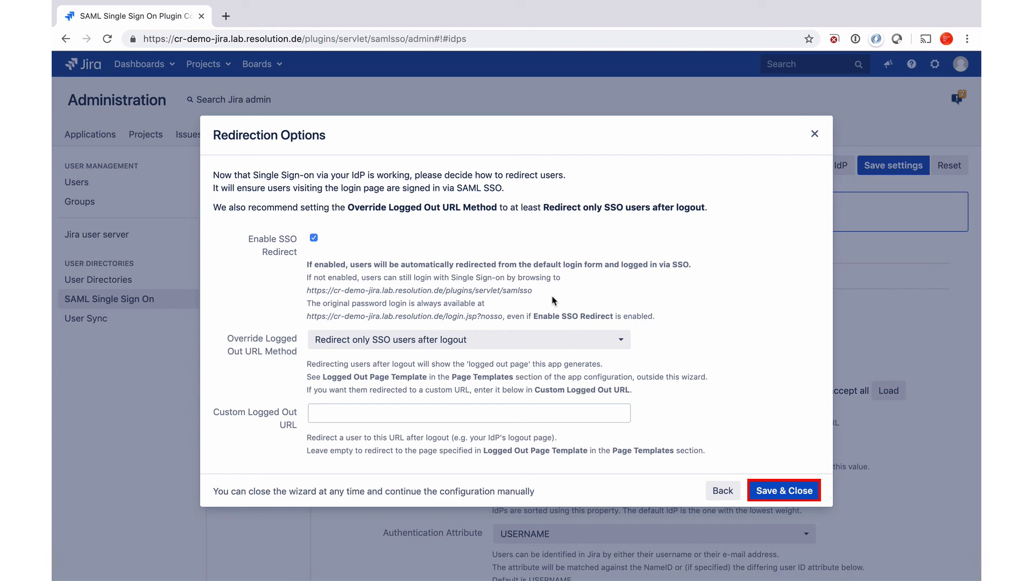
{"action": "left_click", "coordinate": [773, 492]}
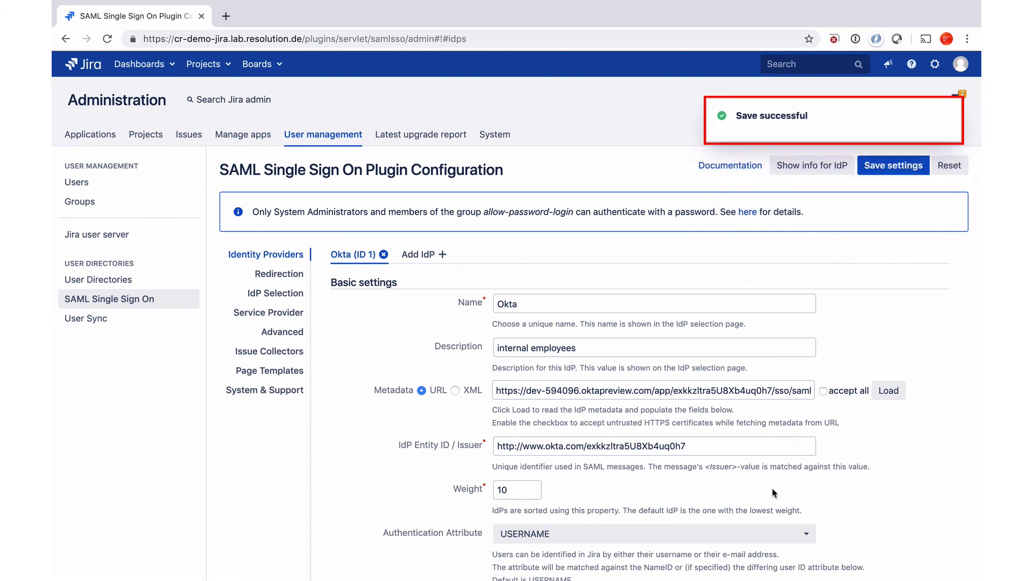